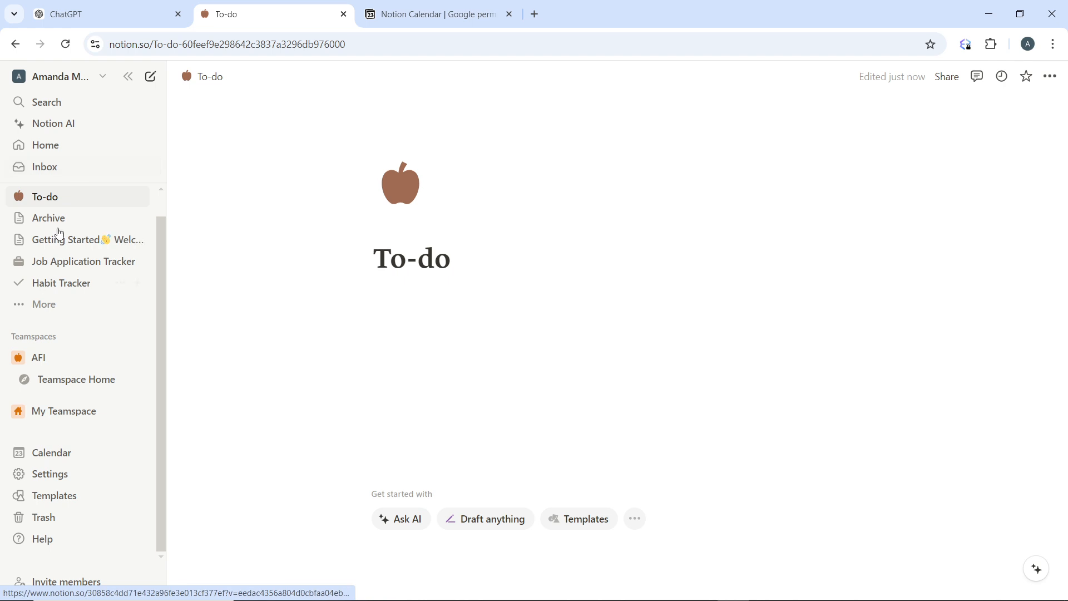
# Search the private pages for "goal", then clear the search.
pyautogui.click(431, 307)
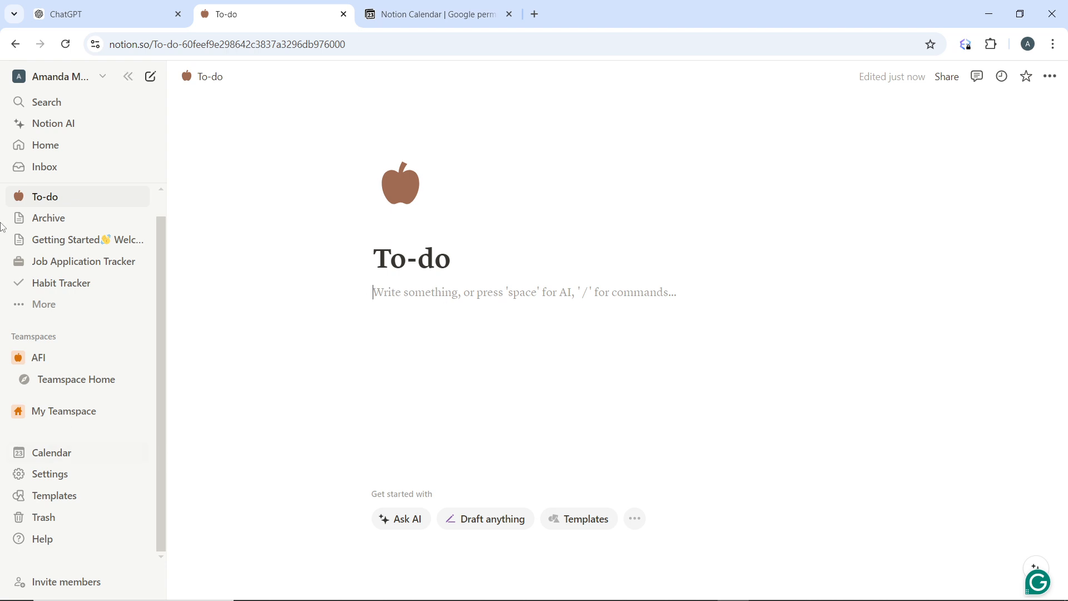
pyautogui.click(57, 310)
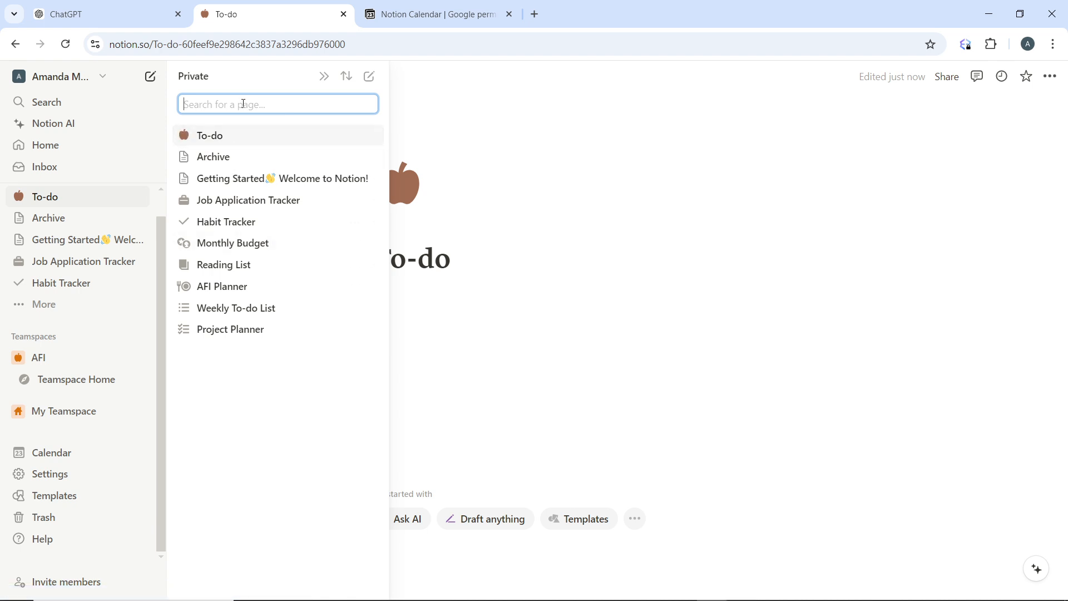
pyautogui.write('go')
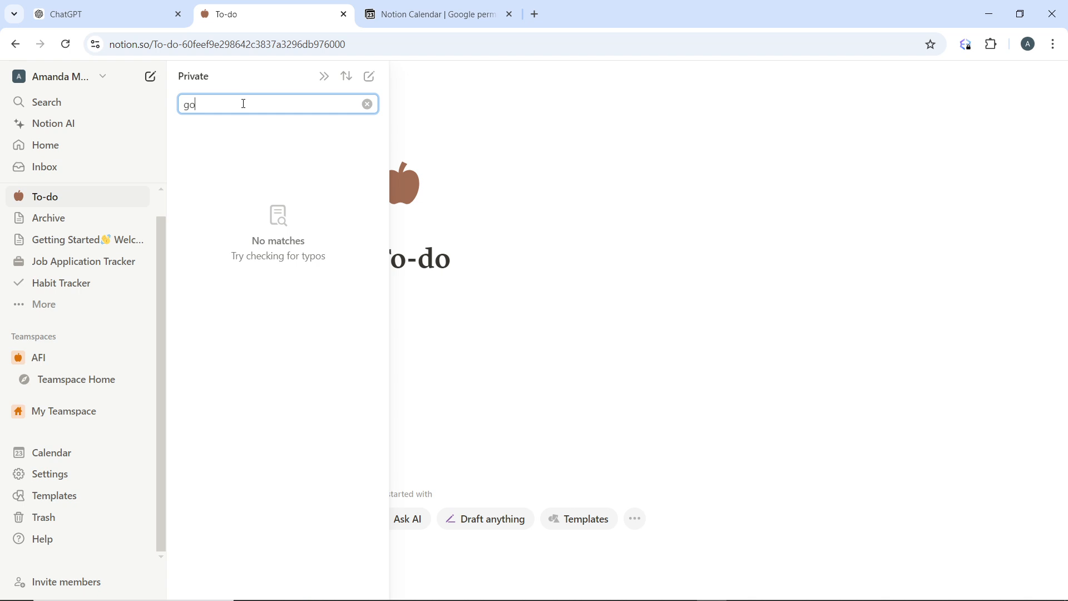
pyautogui.write('al')
pyautogui.press('BackSpace')
pyautogui.press('BackSpace')
pyautogui.press('BackSpace')
pyautogui.press('BackSpace')
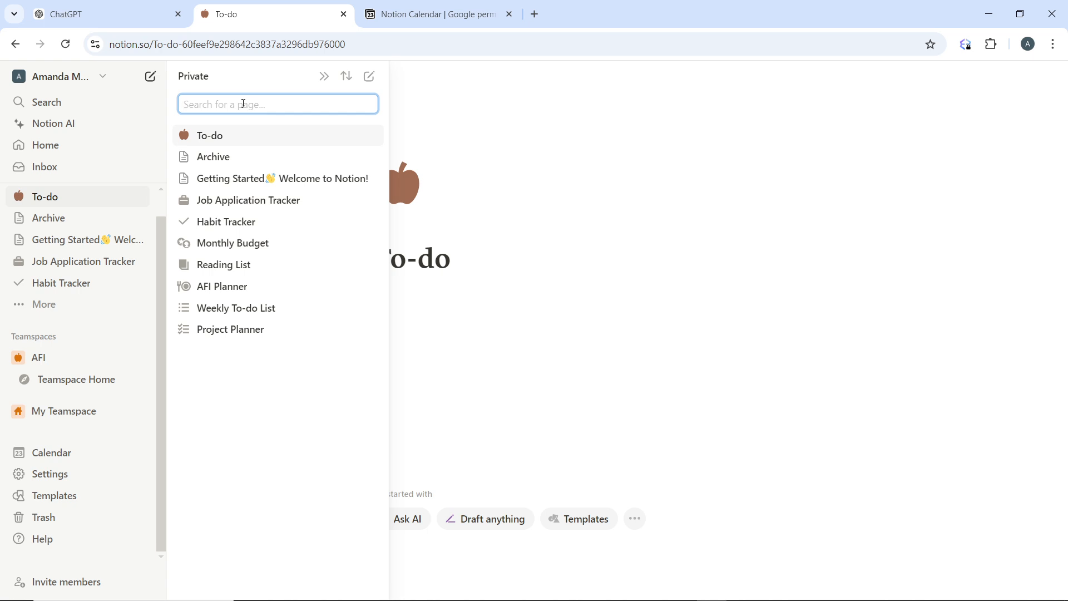
# Search the template gallery for "goal tracker".
pyautogui.click(62, 501)
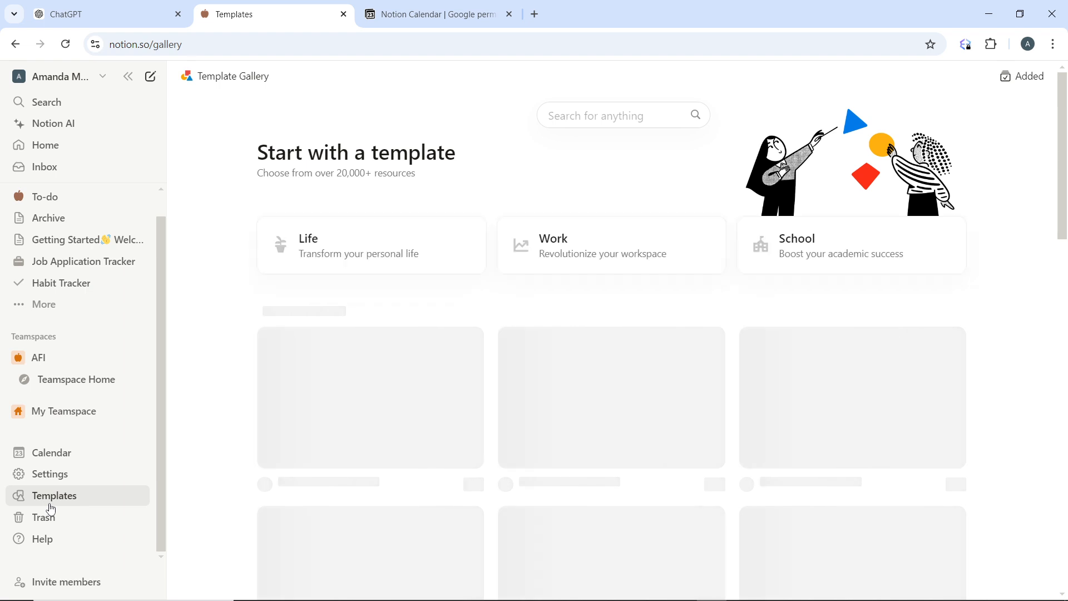
pyautogui.click(589, 113)
pyautogui.write('goal track')
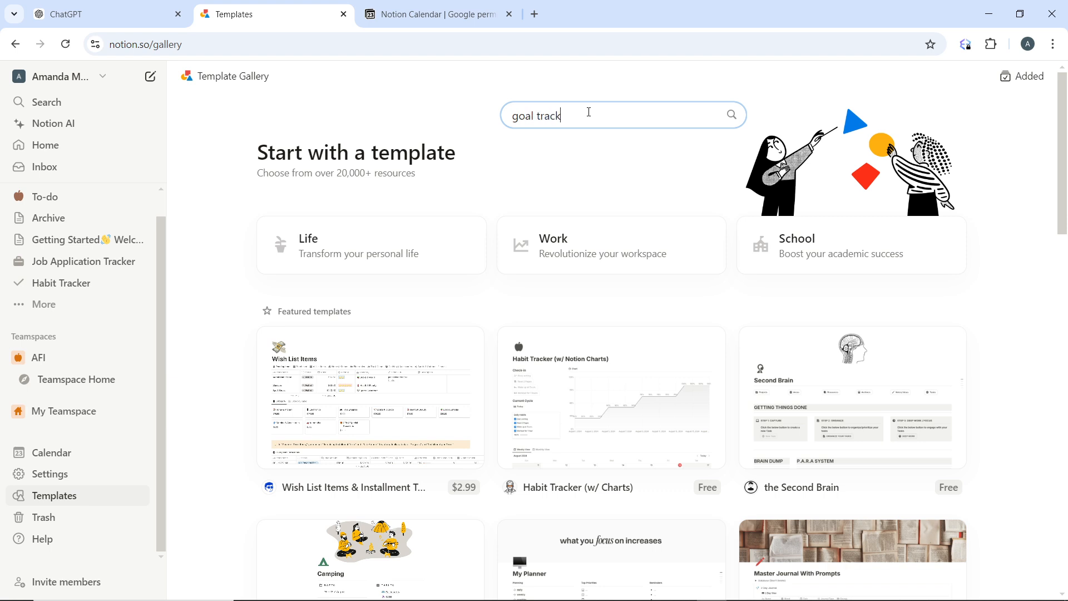
pyautogui.write('er')
pyautogui.press('Return')
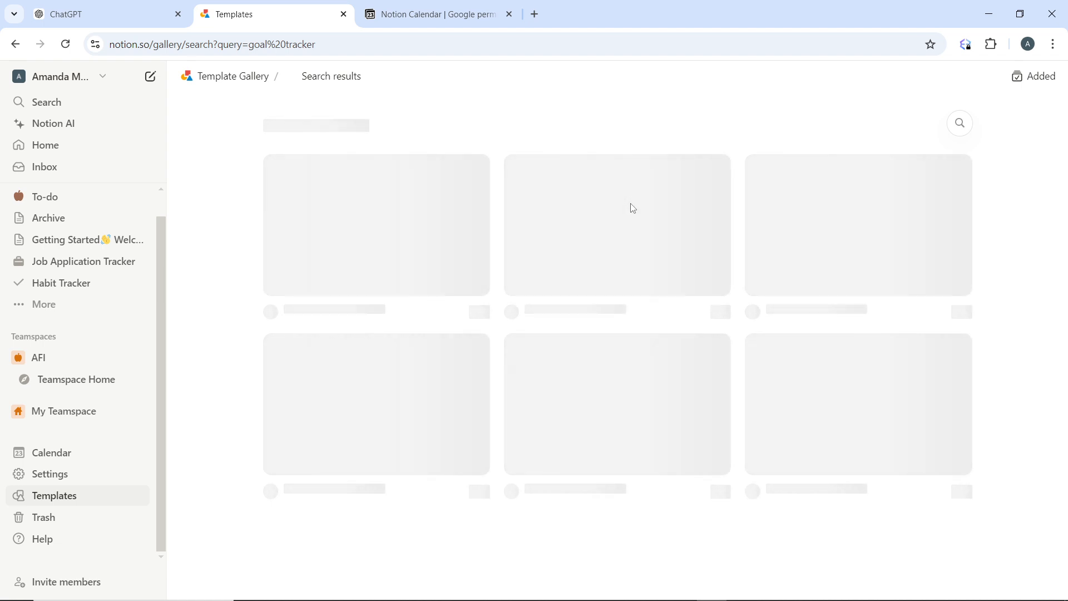
# Insert a new inline database in the body of the To-do page.
pyautogui.click(80, 205)
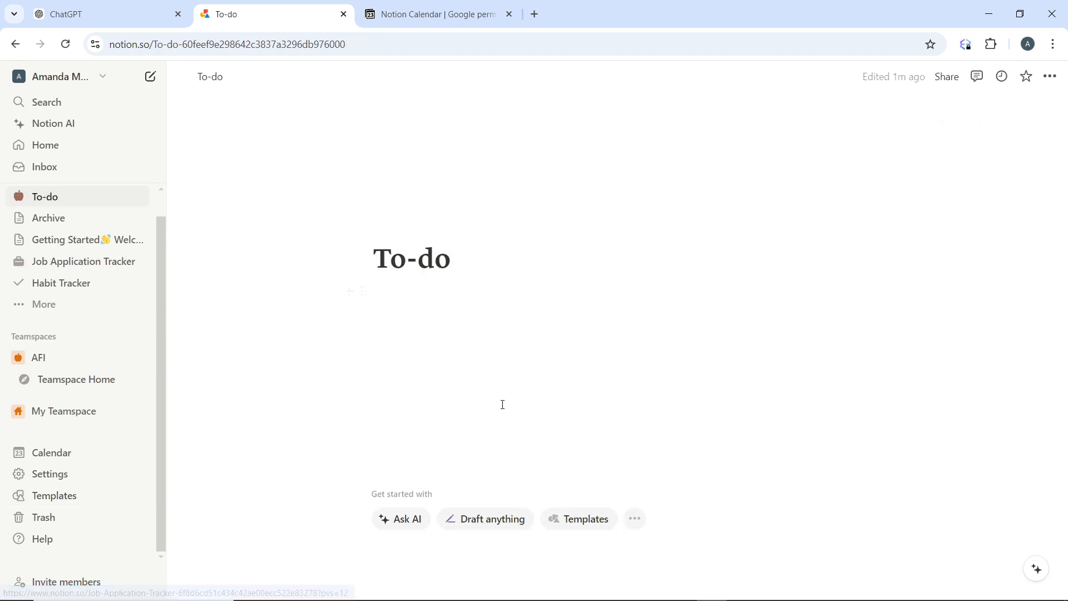
pyautogui.click(412, 305)
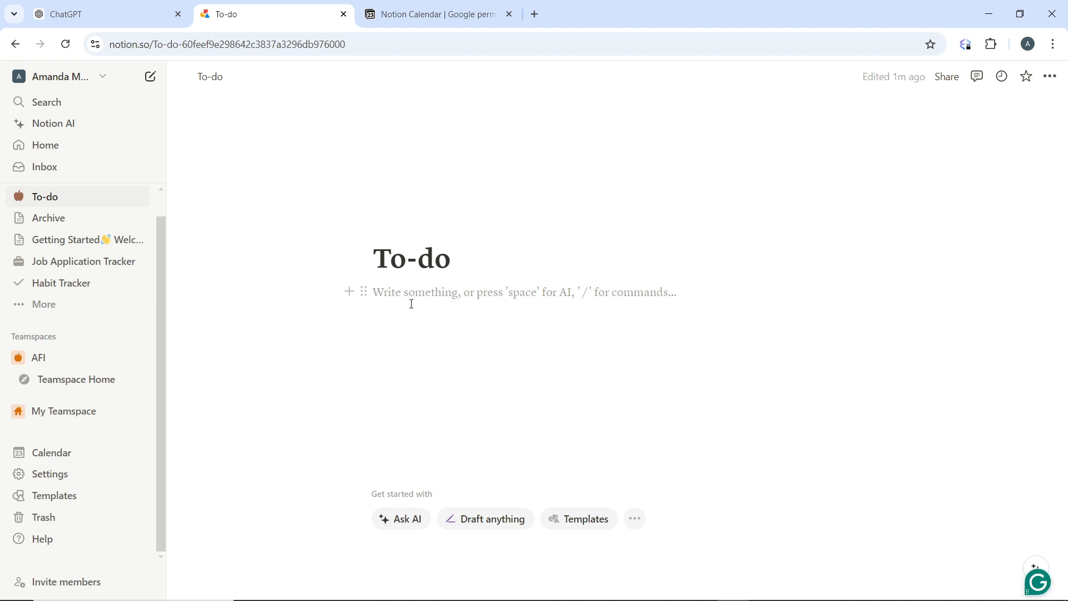
pyautogui.write('/')
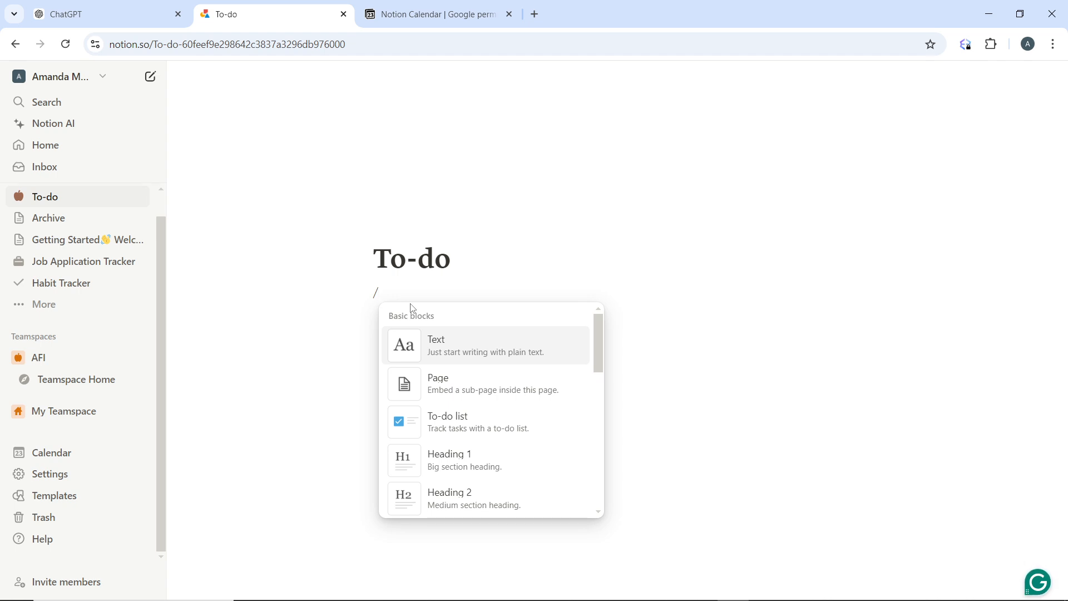
pyautogui.write('da')
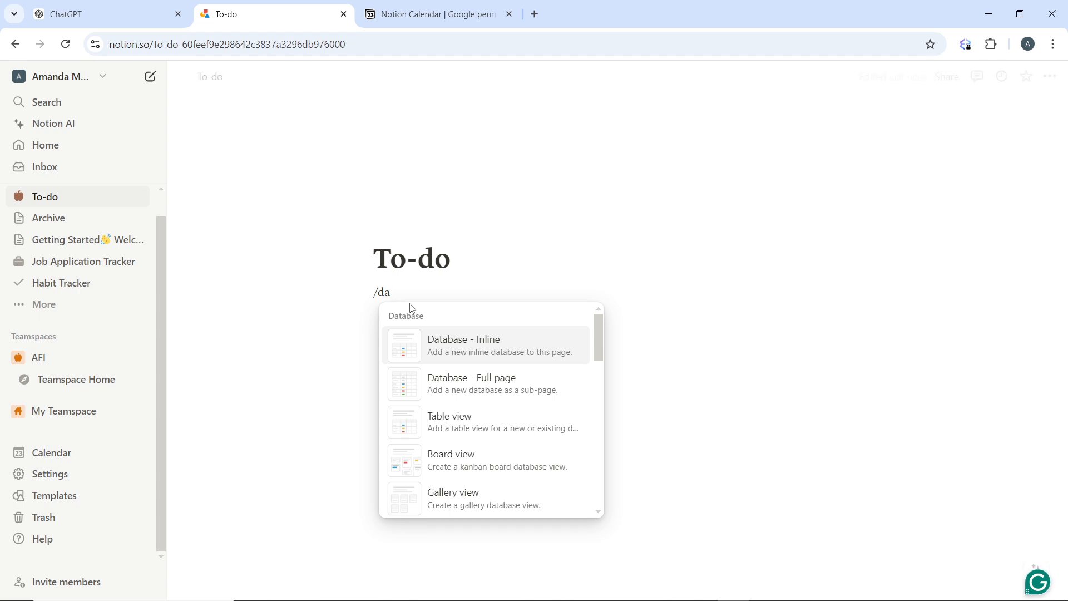
pyautogui.click(502, 347)
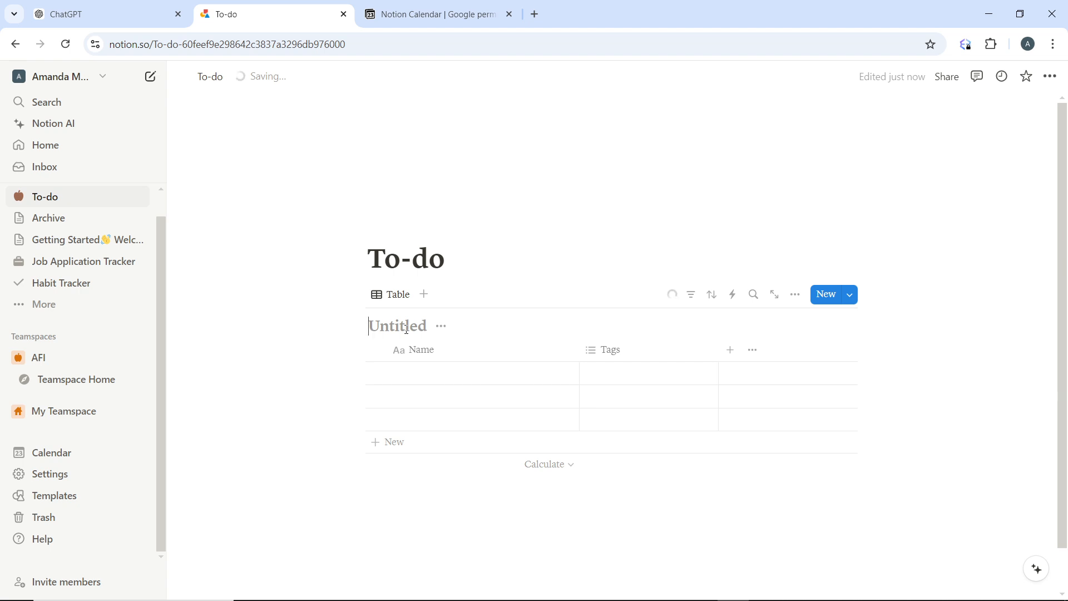
# Title the new inline database "My Goal Tracker".
pyautogui.write('Goa')
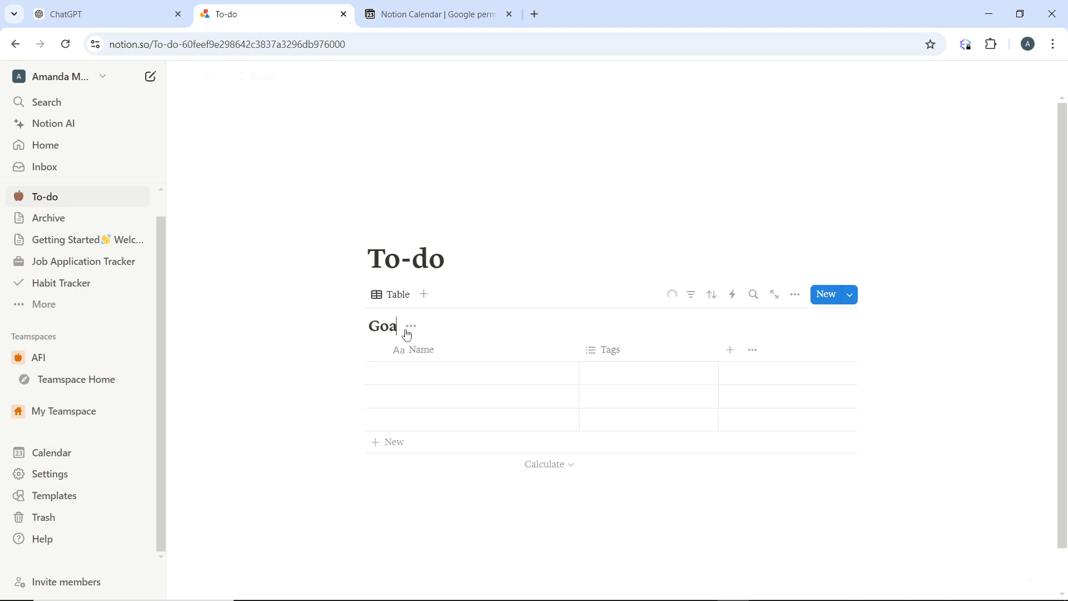
pyautogui.write('l T')
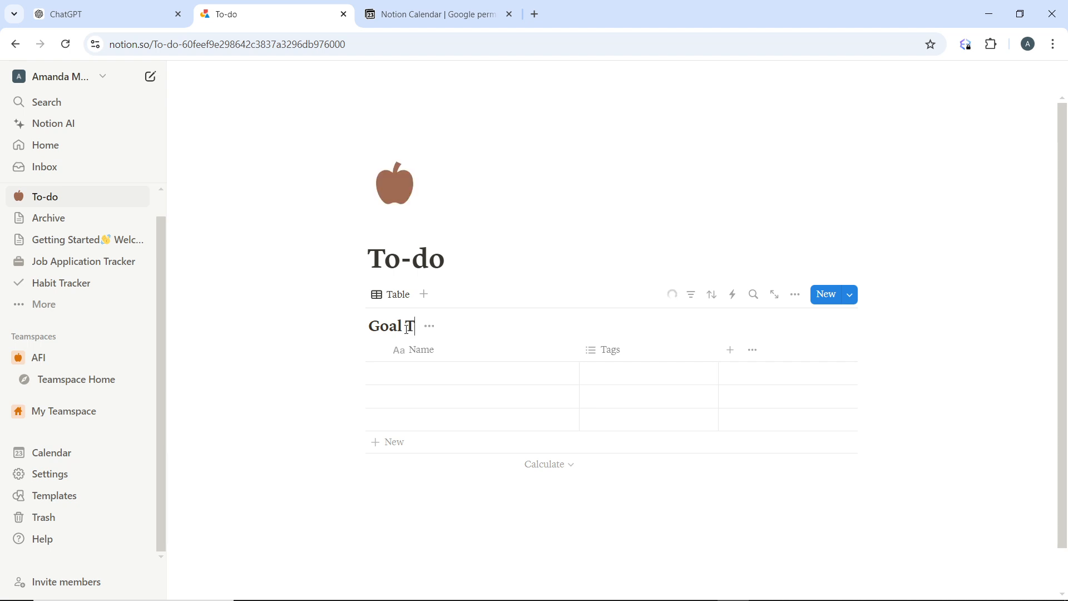
pyautogui.write('racker')
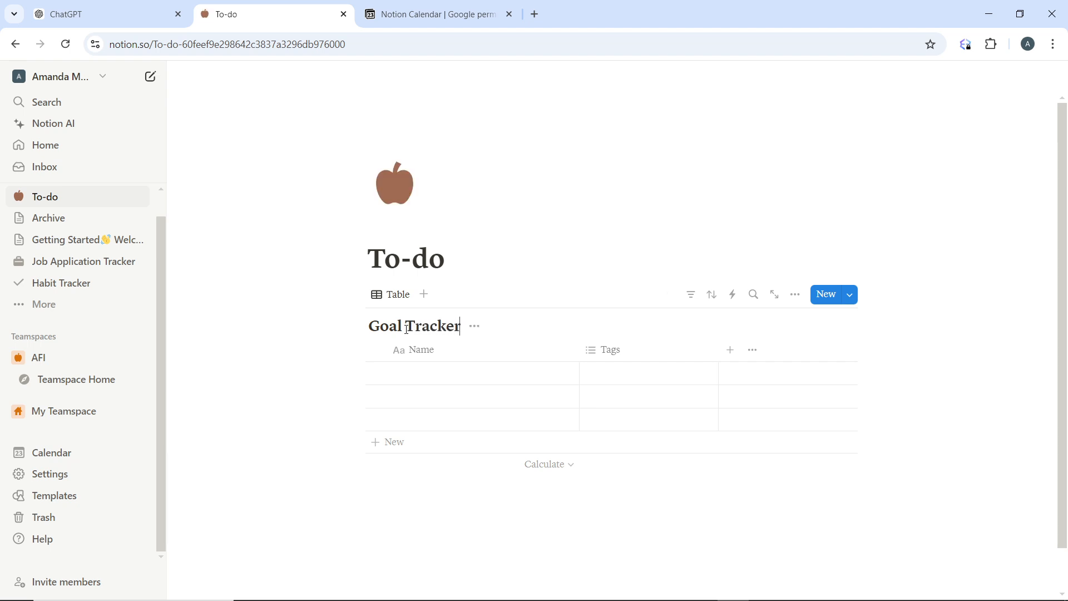
pyautogui.click(370, 327)
pyautogui.write('My Goal')
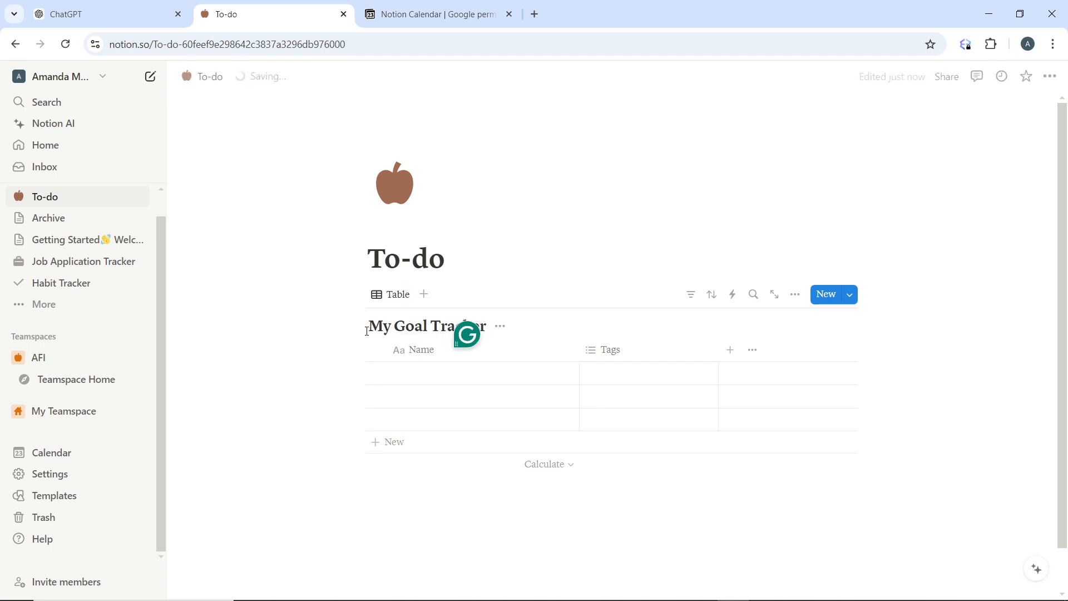
# Rename the database's Name property to "Goal Name".
pyautogui.click(445, 350)
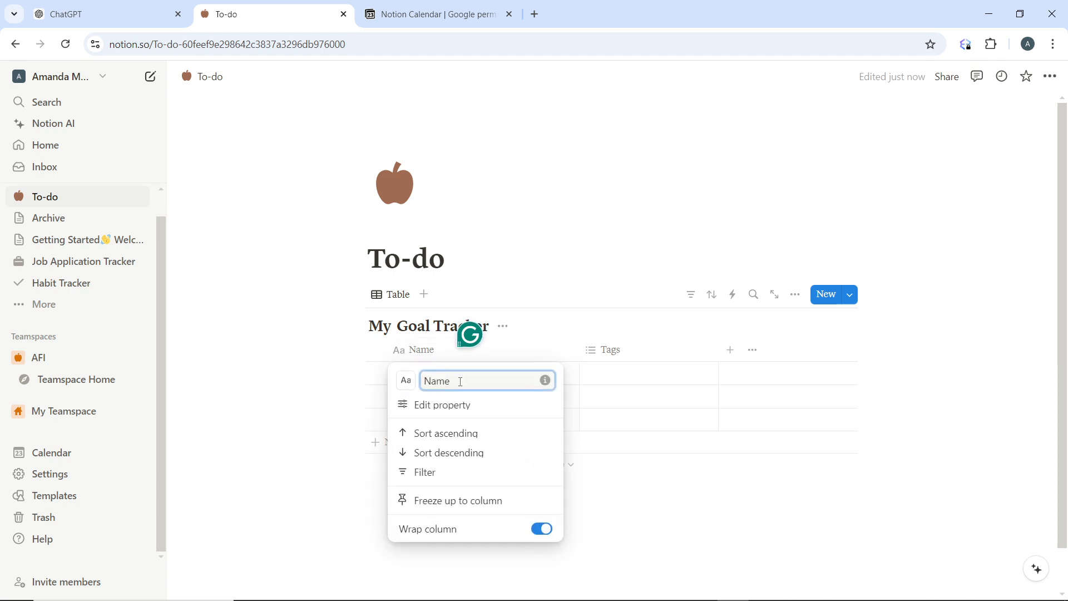
pyautogui.press('BackSpace')
pyautogui.press('BackSpace')
pyautogui.press('BackSpace')
pyautogui.press('BackSpace')
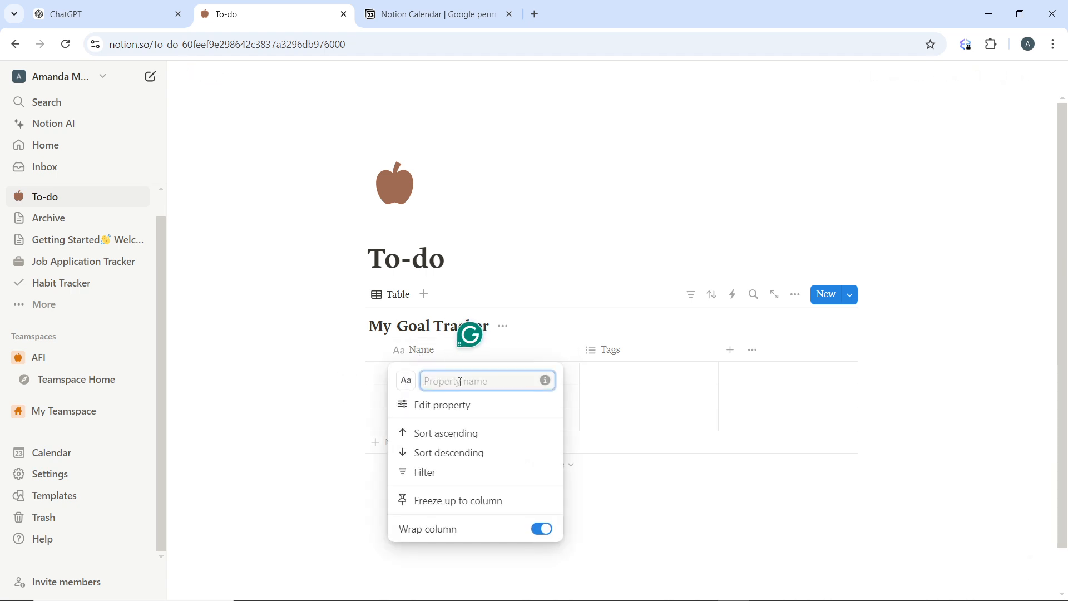
pyautogui.write('Goal Name')
pyautogui.click(671, 406)
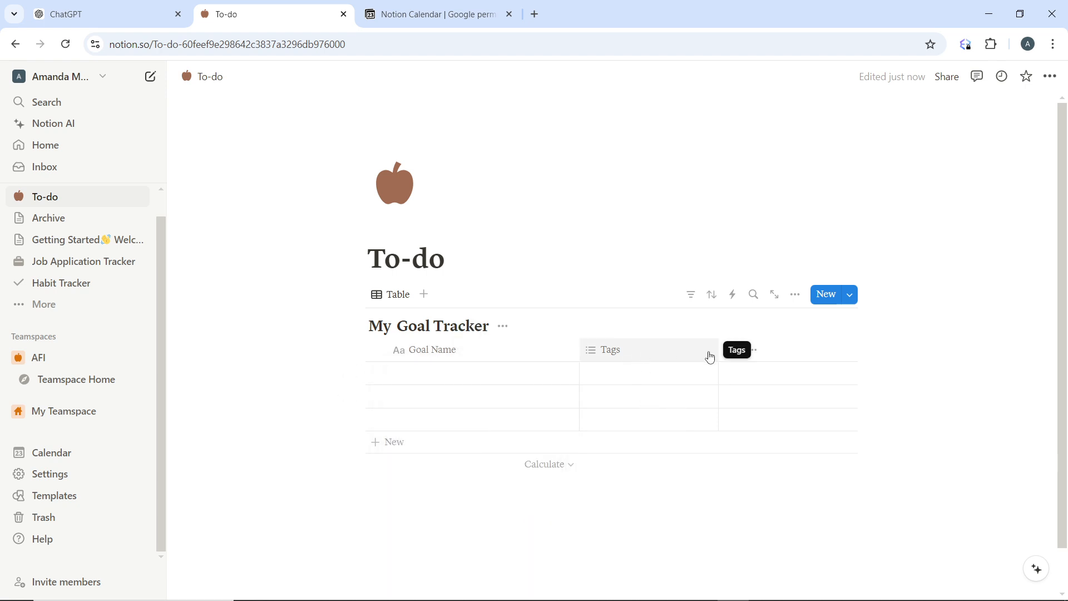
# Rename the Tags property to "Category", keeping Multi-select as its property type.
pyautogui.click(647, 353)
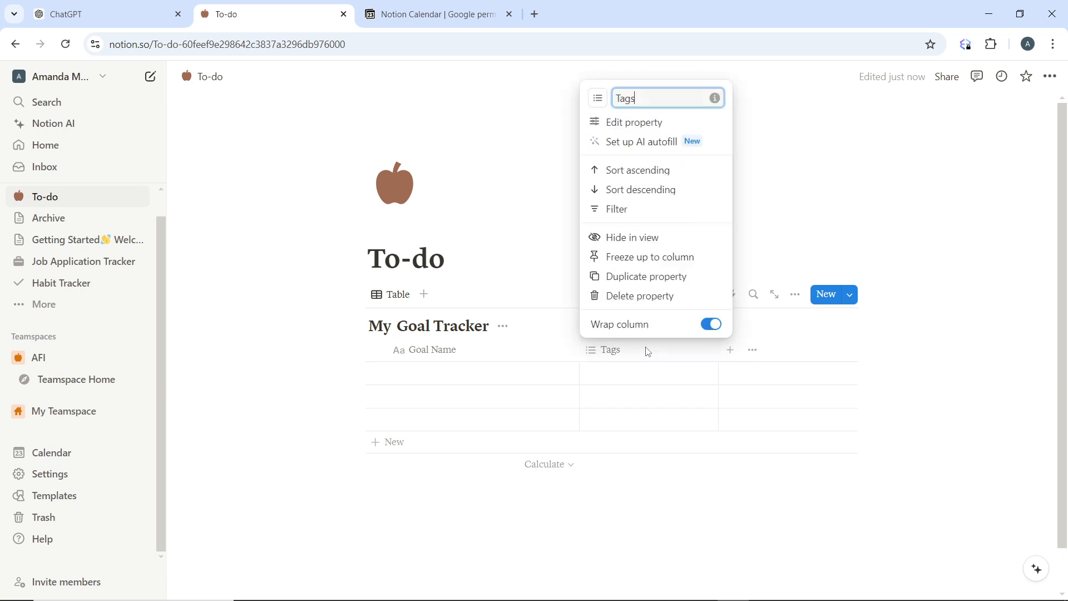
pyautogui.click(648, 123)
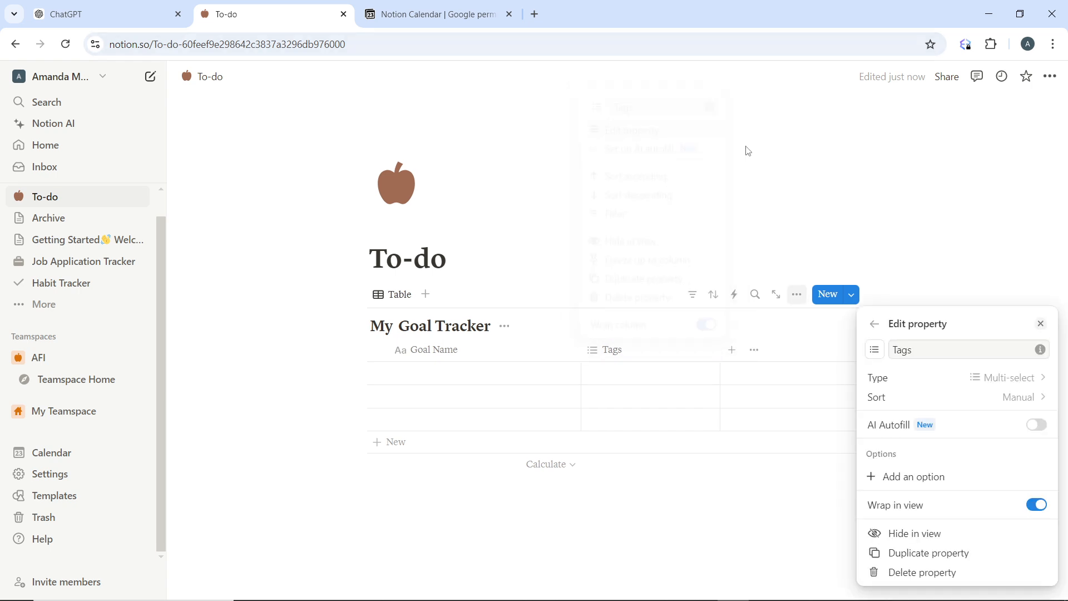
pyautogui.click(979, 380)
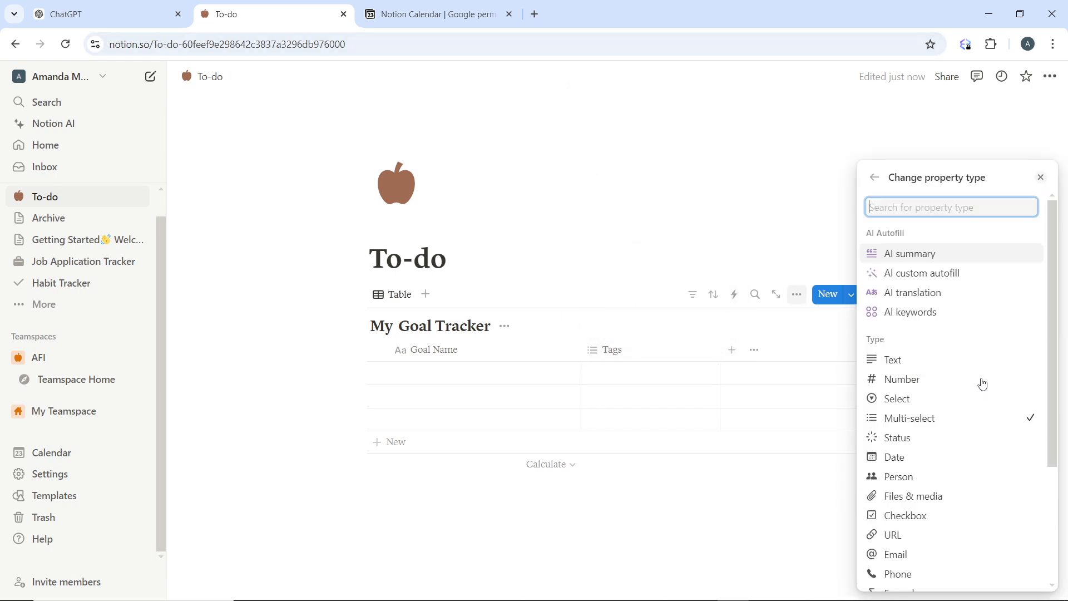
pyautogui.click(930, 420)
pyautogui.click(915, 349)
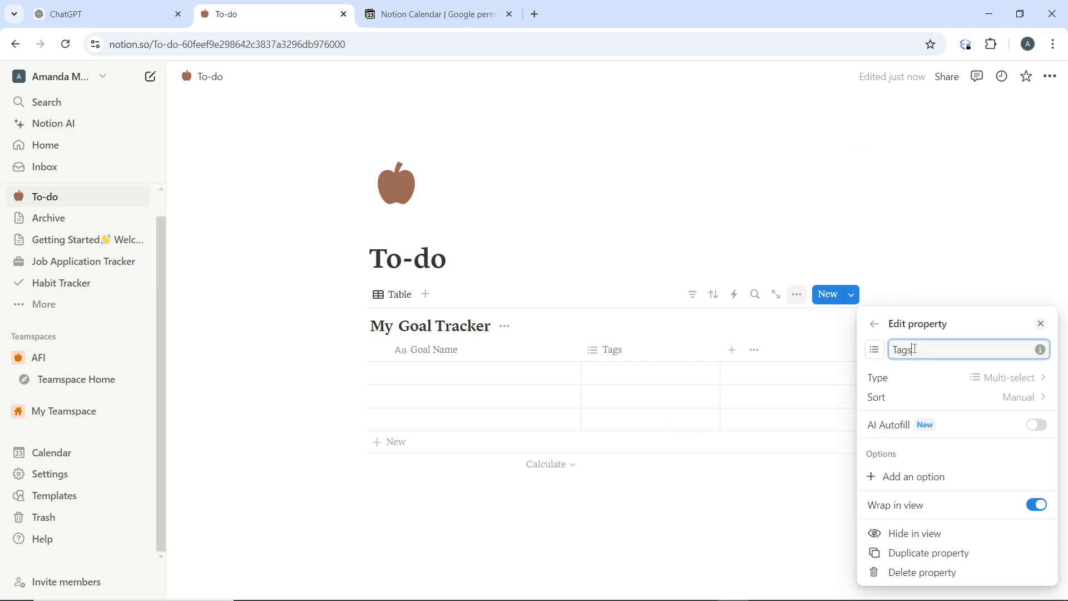
pyautogui.press('BackSpace')
pyautogui.press('BackSpace')
pyautogui.press('BackSpace')
pyautogui.press('BackSpace')
pyautogui.write('Cat')
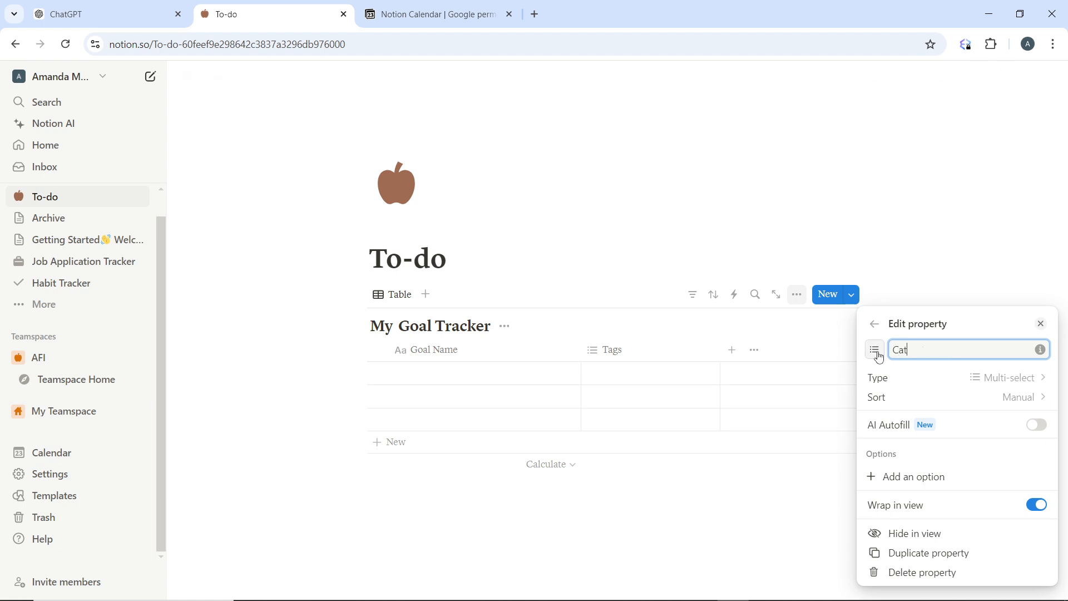
pyautogui.write('egory')
# Add the options Personal, Career and Fitness to the Category property and close its settings.
pyautogui.click(927, 477)
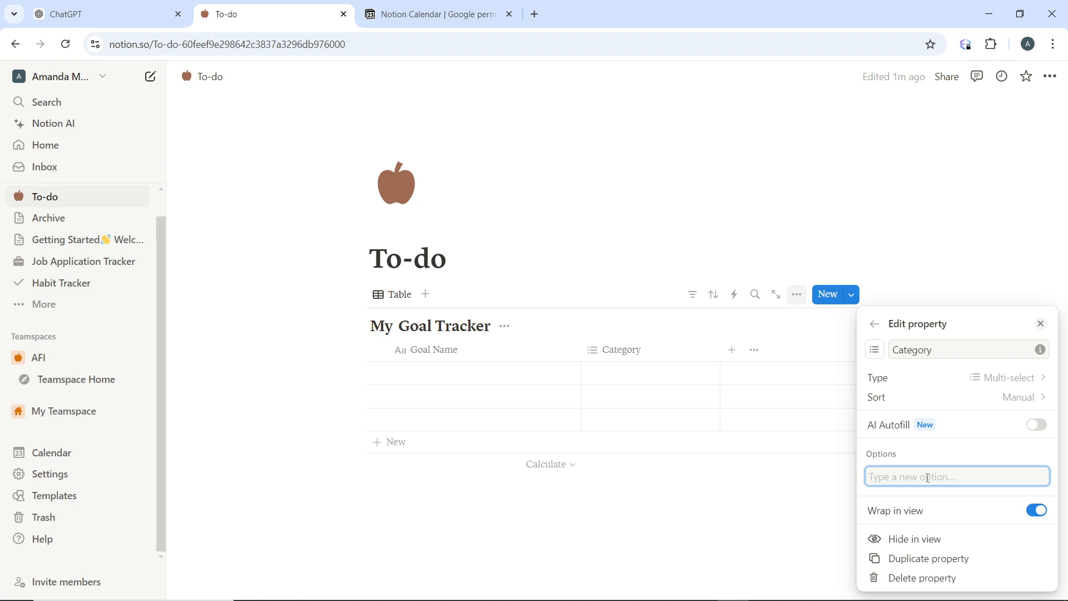
pyautogui.write('Perso')
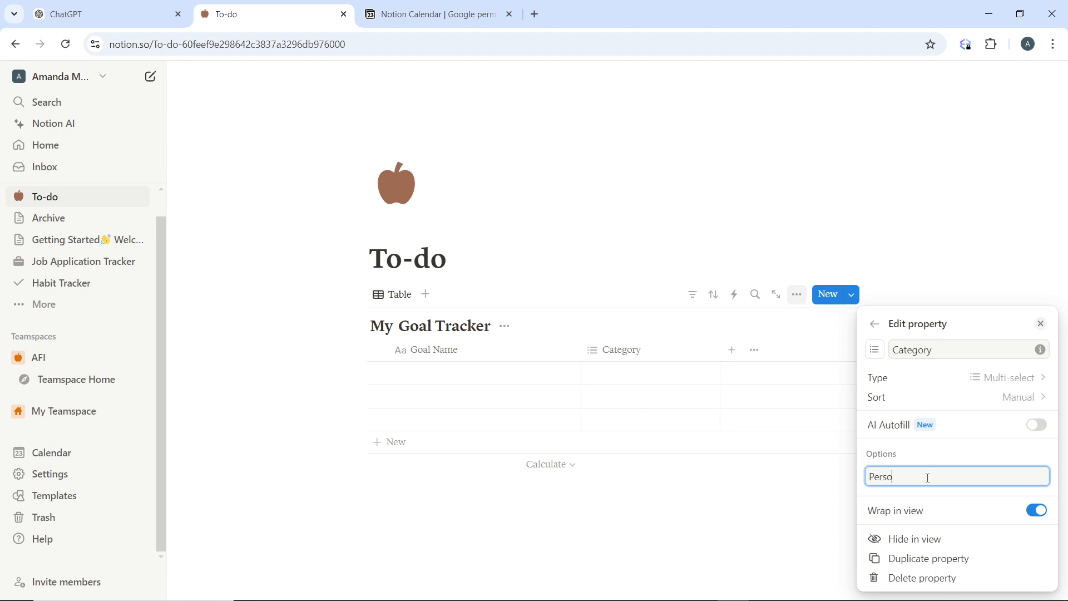
pyautogui.write('nal')
pyautogui.press('Return')
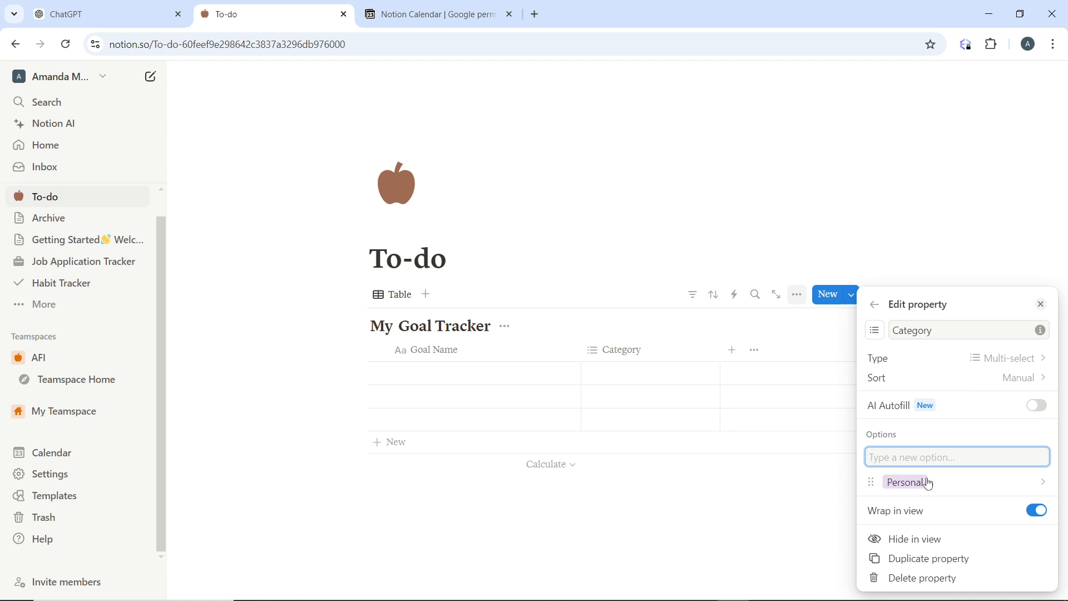
pyautogui.write('Career')
pyautogui.press('Return')
pyautogui.write('Fitness')
pyautogui.press('Return')
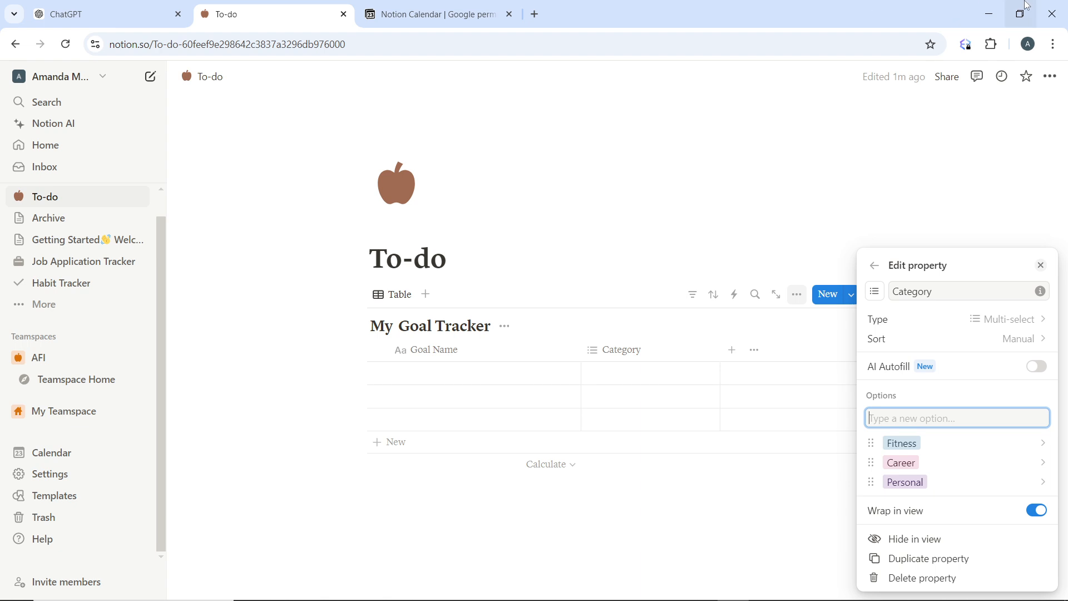
pyautogui.click(1040, 266)
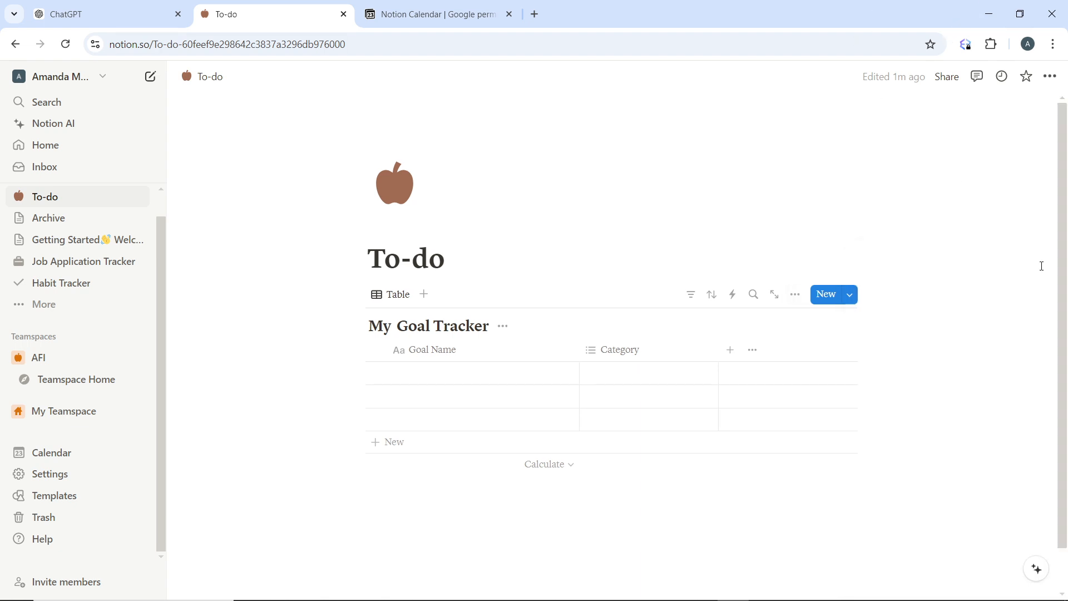
# Add a new Date property to My Goal Tracker and name it "Start date".
pyautogui.click(732, 352)
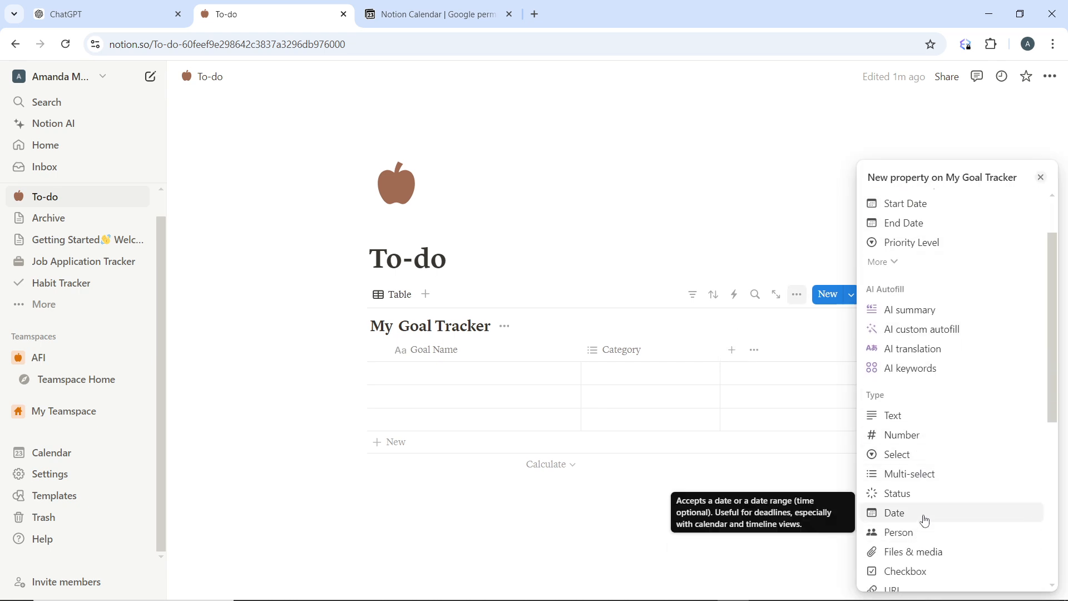
pyautogui.click(923, 518)
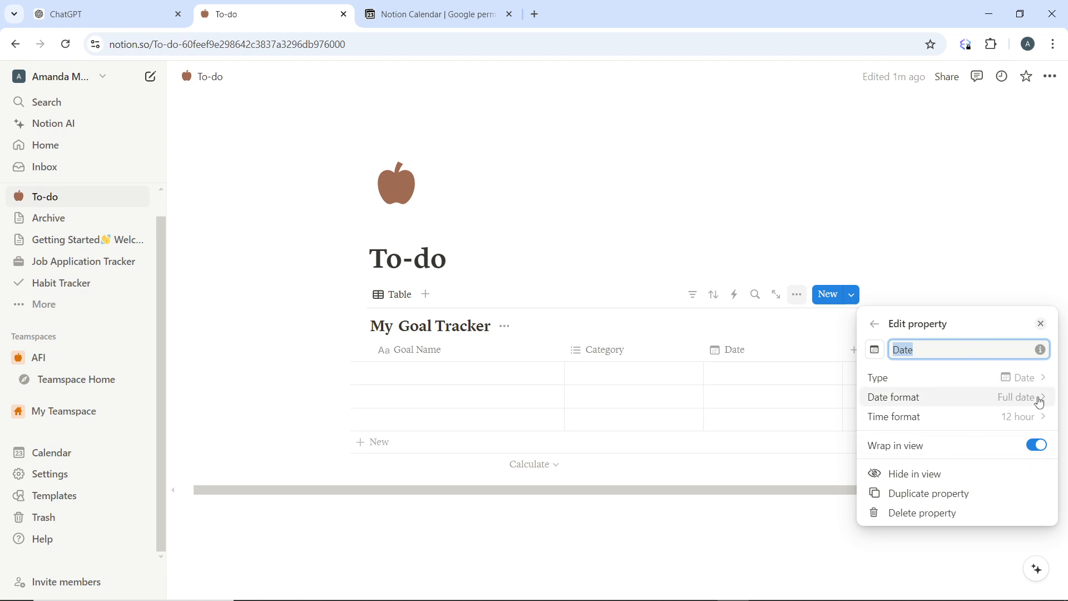
pyautogui.write('3')
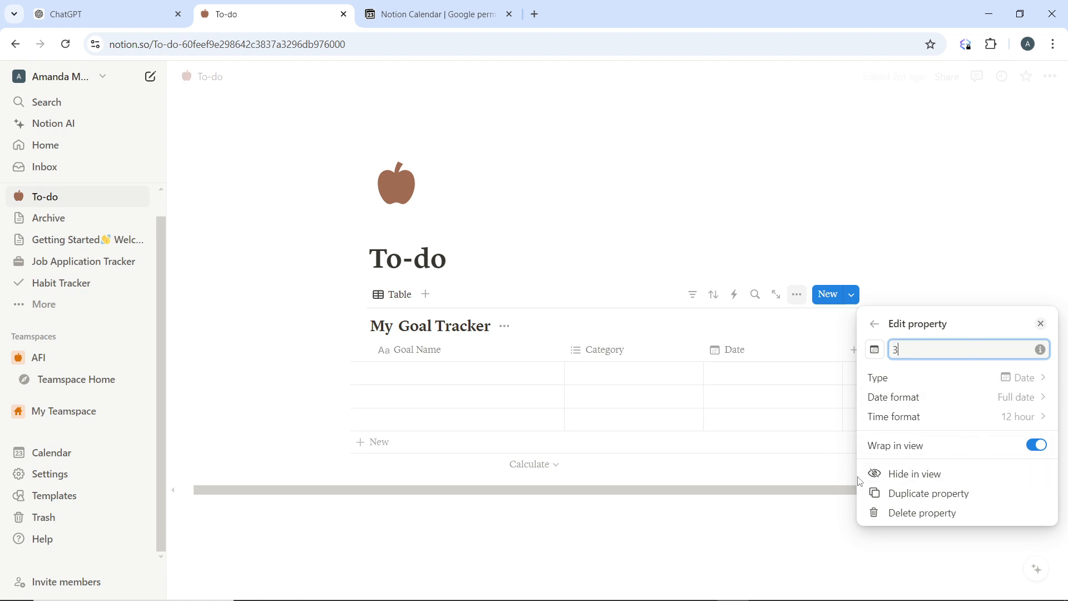
pyautogui.press('BackSpace')
pyautogui.write('Start d')
pyautogui.press('Tab')
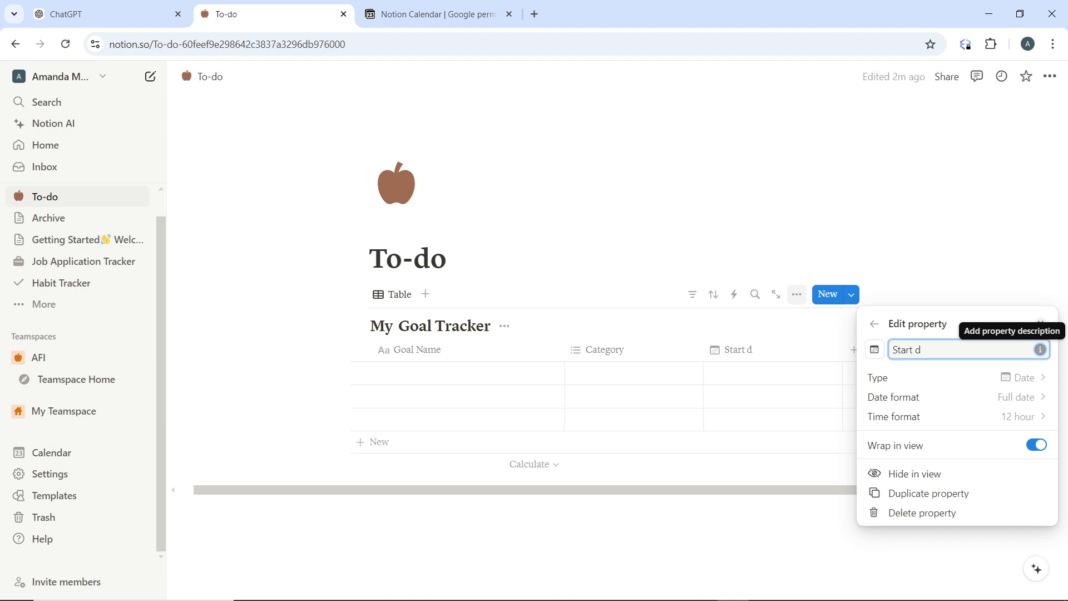
pyautogui.click(940, 352)
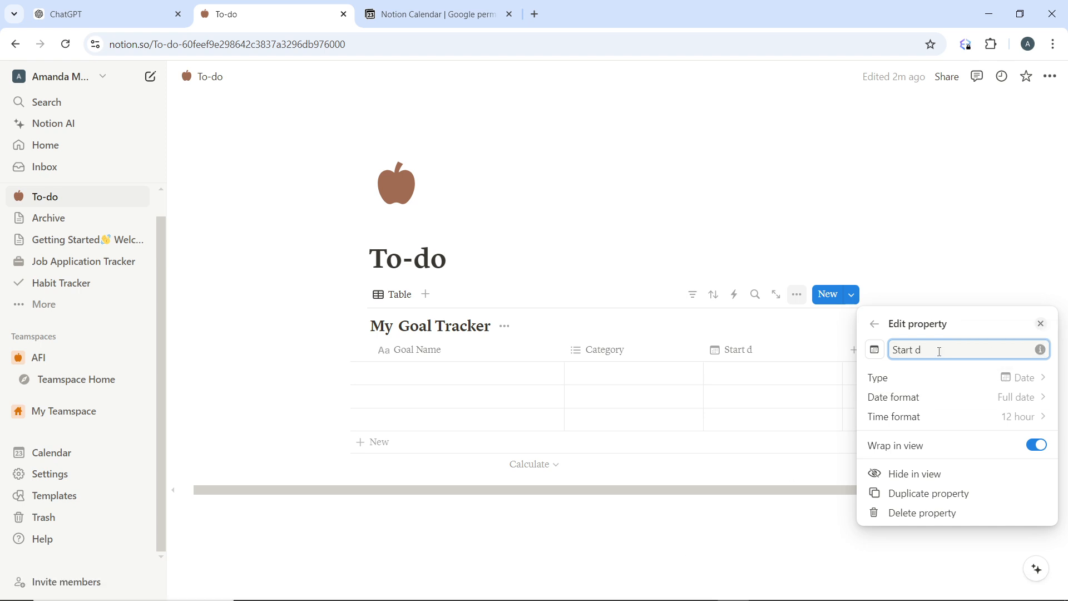
pyautogui.press('BackSpace')
pyautogui.write('date')
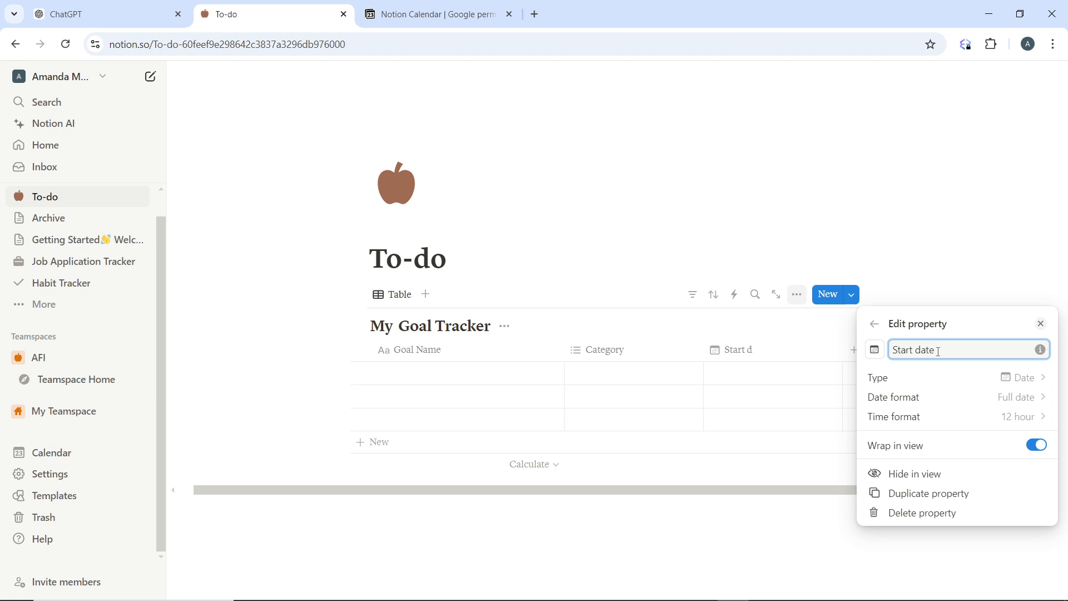
# Review the date format choices for the Start date property, keep Full date and close the property settings.
pyautogui.click(1011, 402)
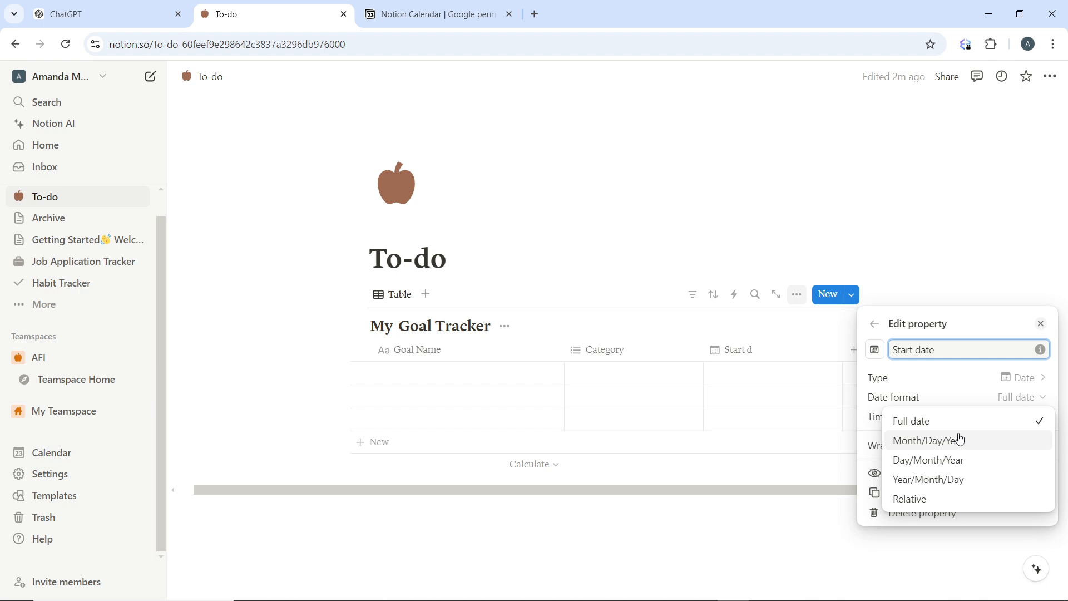
pyautogui.click(974, 397)
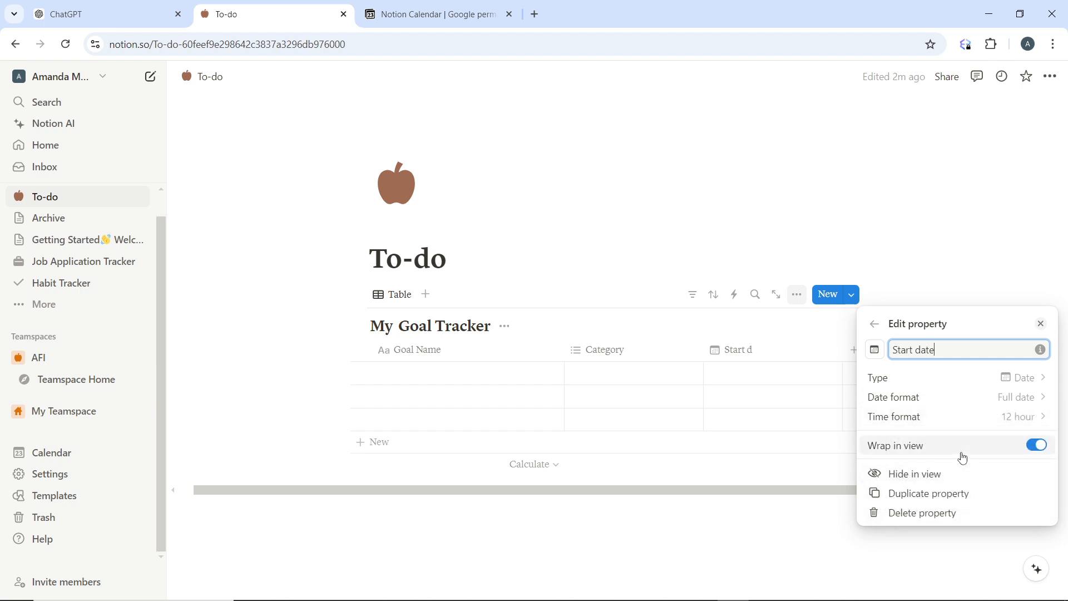
pyautogui.click(1040, 324)
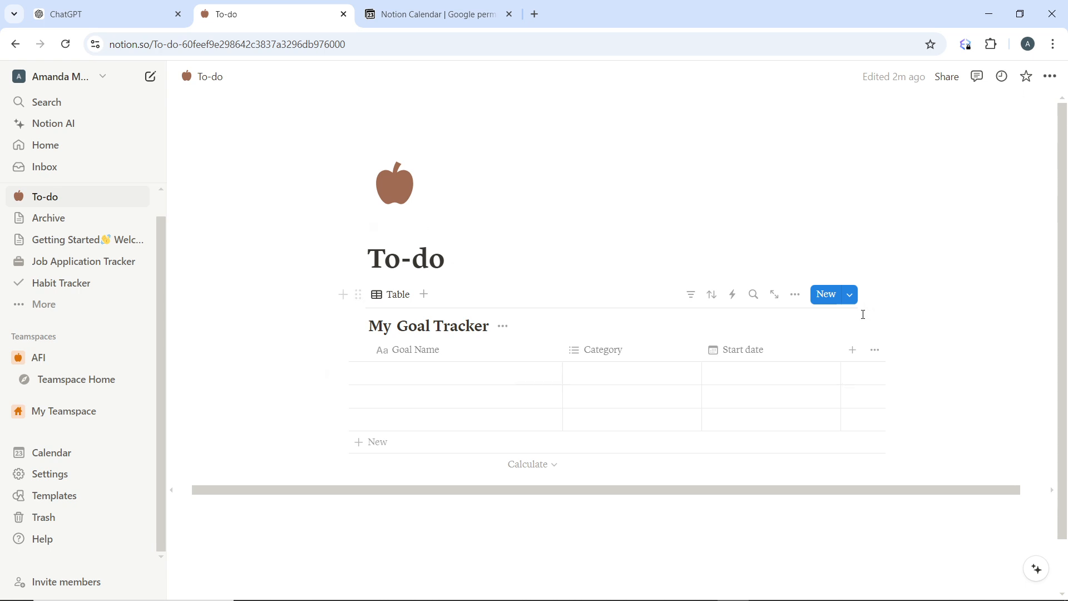
# Add another Date property to My Goal Tracker, name it "Deadline" and close its settings.
pyautogui.click(855, 351)
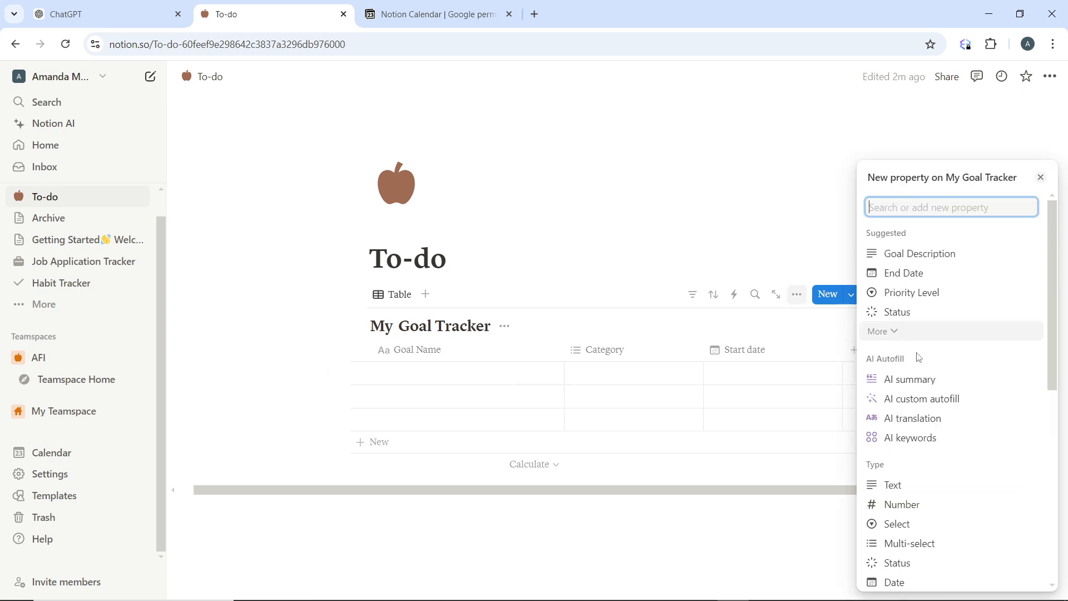
pyautogui.click(913, 584)
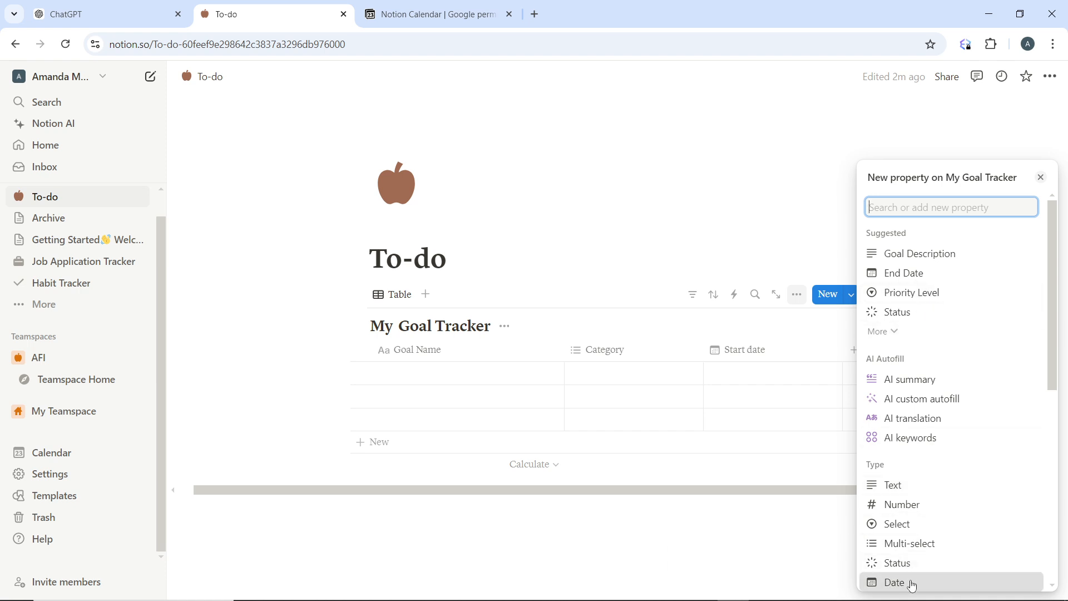
pyautogui.write('Dea')
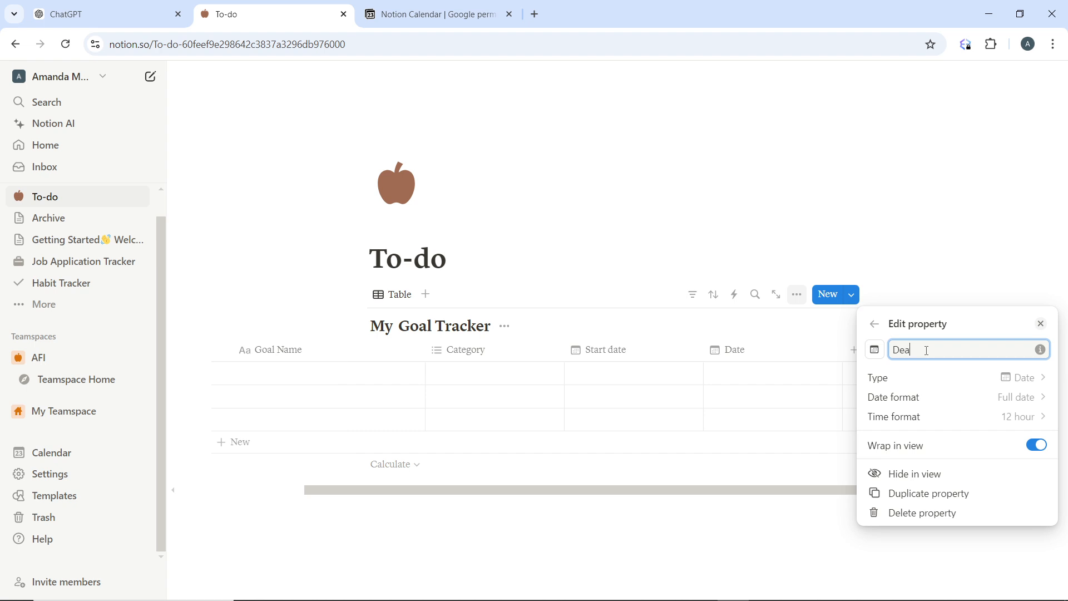
pyautogui.write('dline')
pyautogui.click(965, 243)
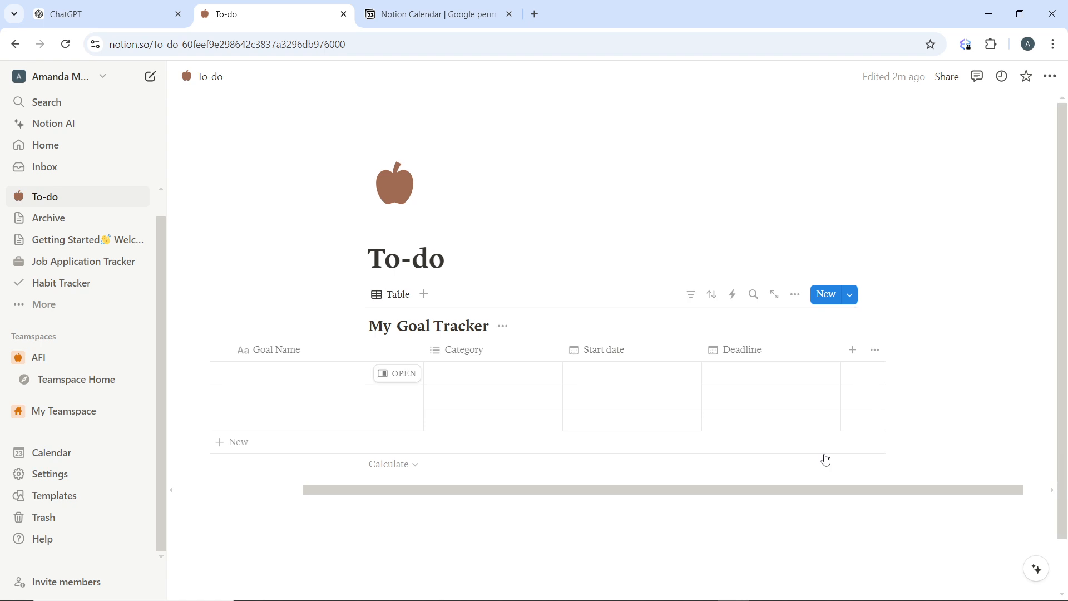
# Add a Select property to My Goal Tracker and name it "Priority".
pyautogui.click(854, 351)
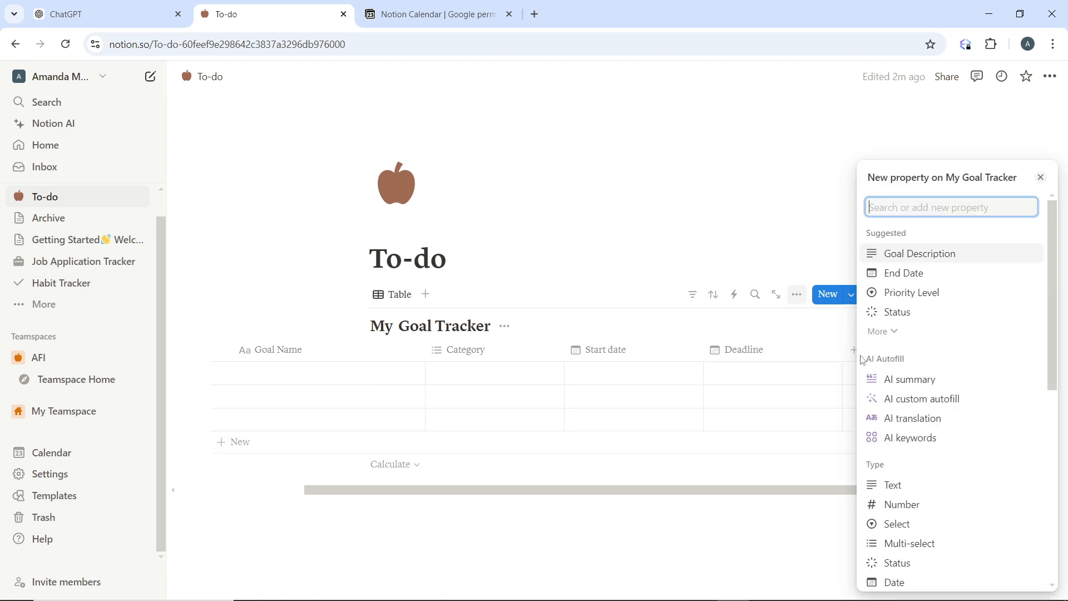
pyautogui.click(940, 523)
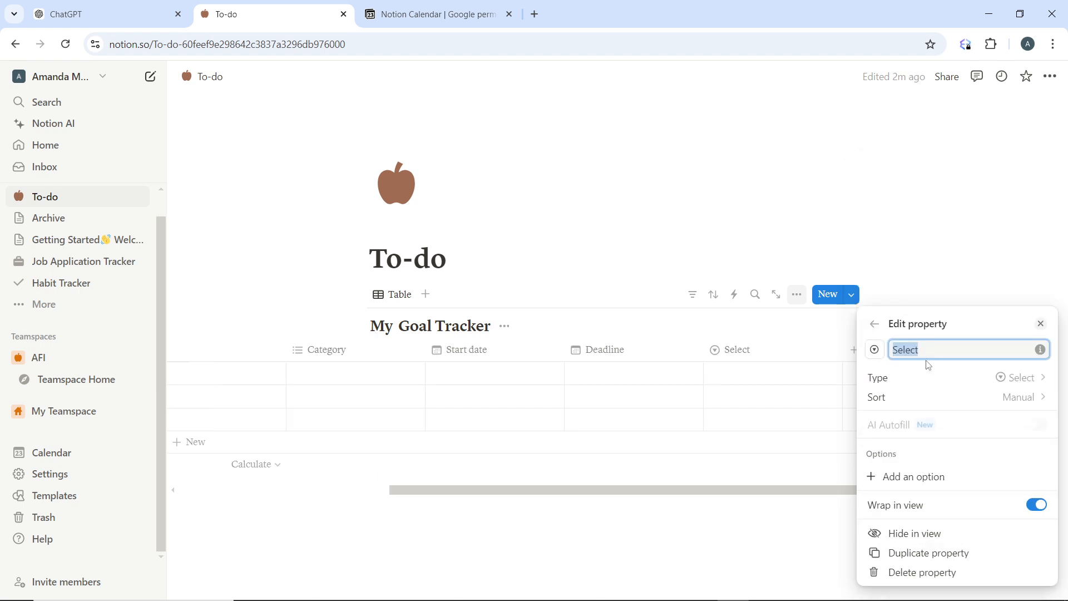
pyautogui.write('Priority')
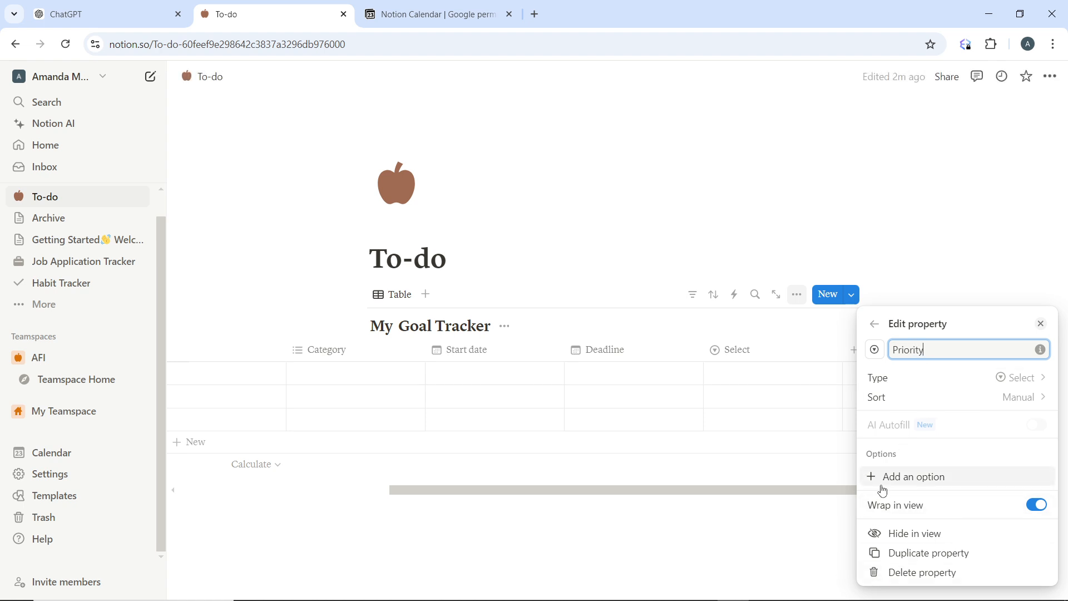
# Add the options High, Medium and Low to the Priority property and close its settings.
pyautogui.click(904, 476)
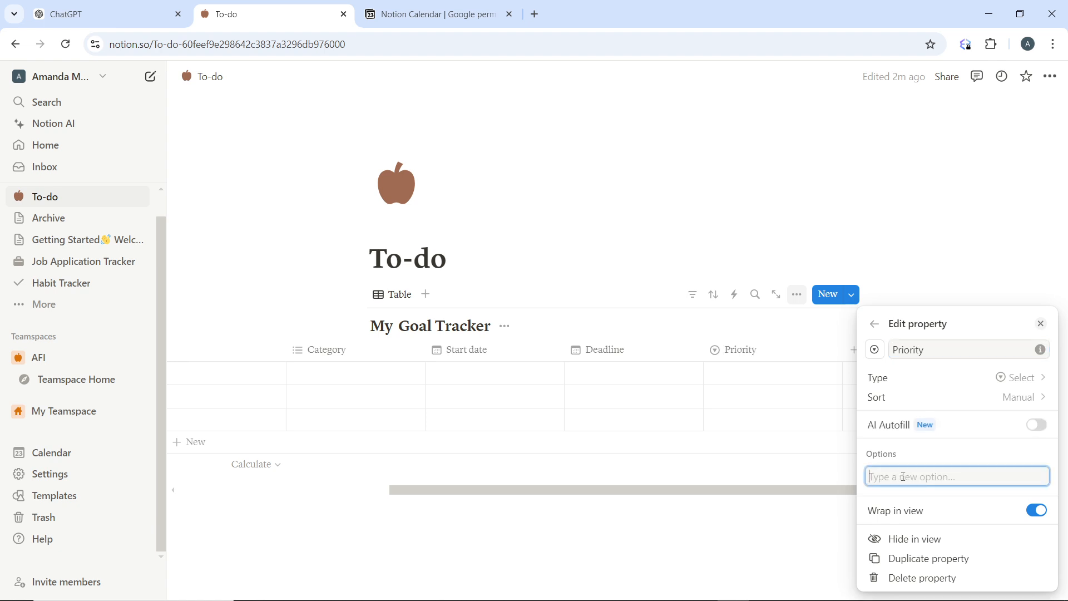
pyautogui.write('High')
pyautogui.press('Return')
pyautogui.write('Medium')
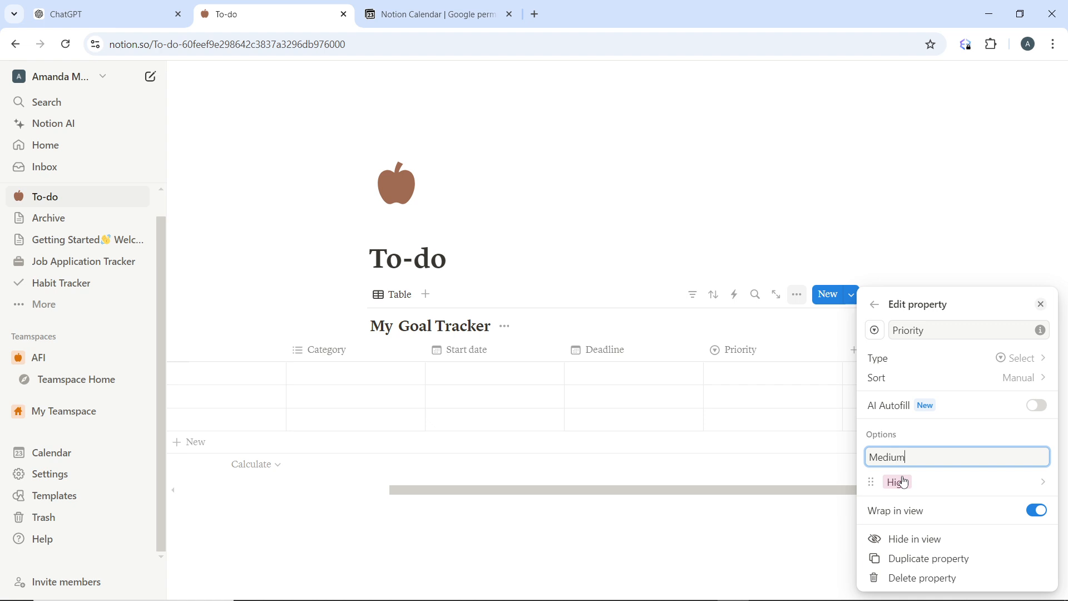
pyautogui.press('Return')
pyautogui.write('Low')
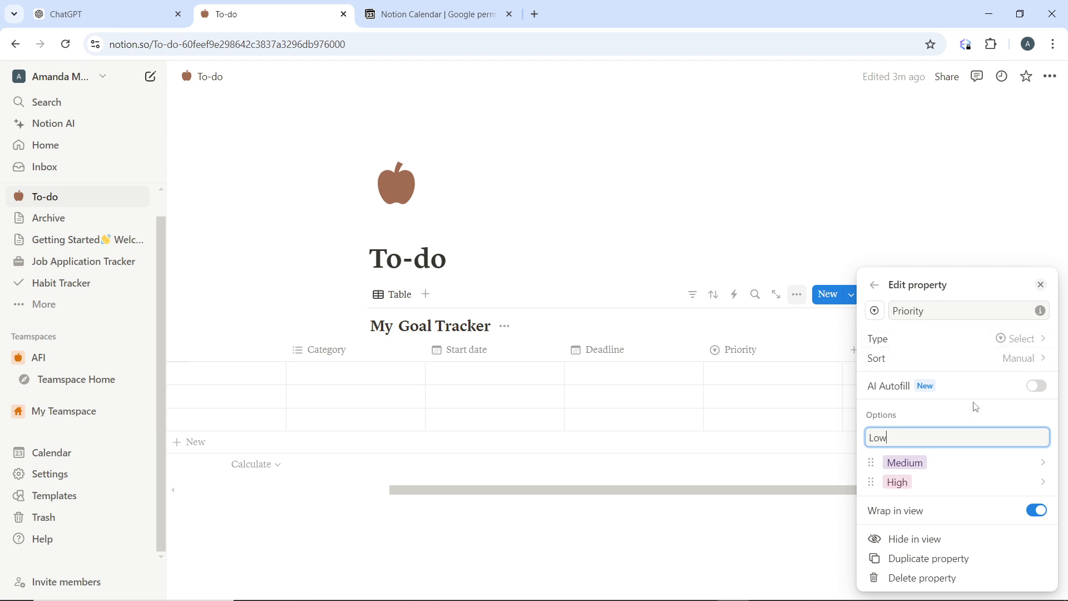
pyautogui.press('Return')
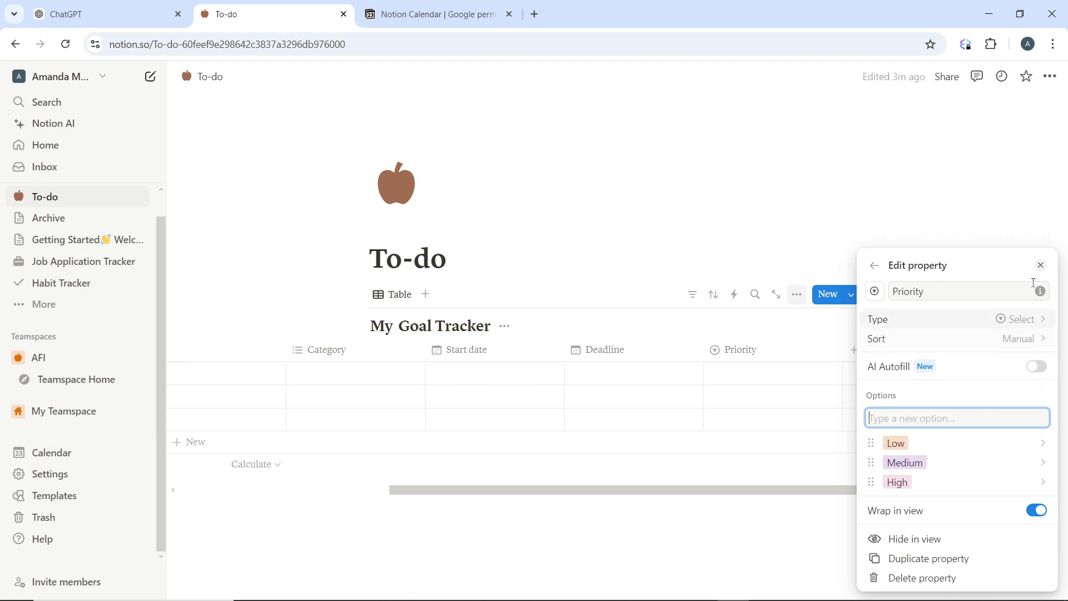
pyautogui.click(1039, 266)
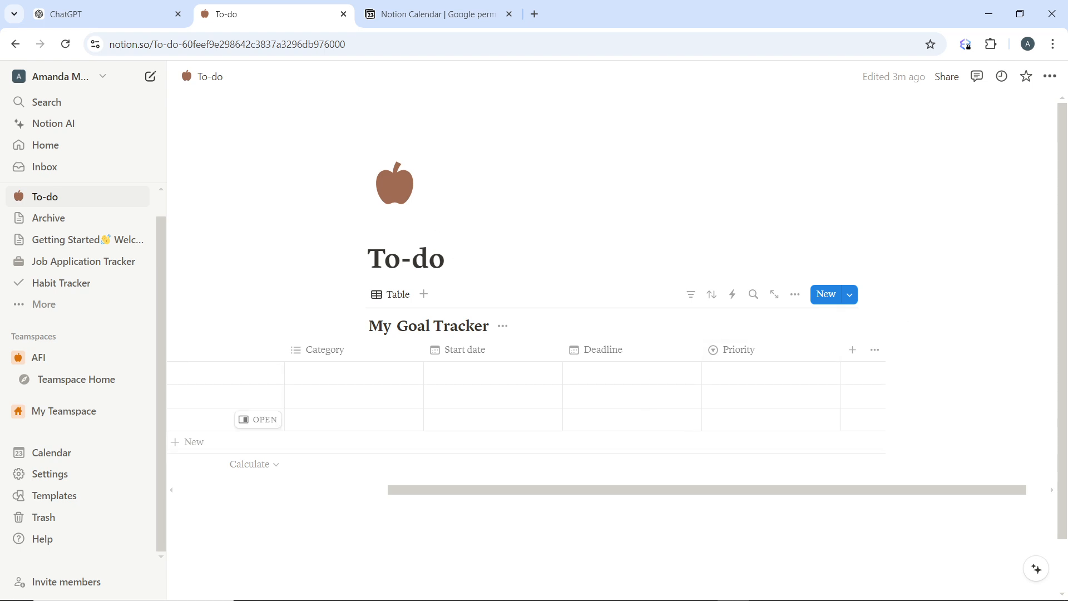
# Add a Select property after Priority in My Goal Tracker and name it "Status".
pyautogui.hscroll(-5, 646, 417)
pyautogui.hscroll(3, 645, 417)
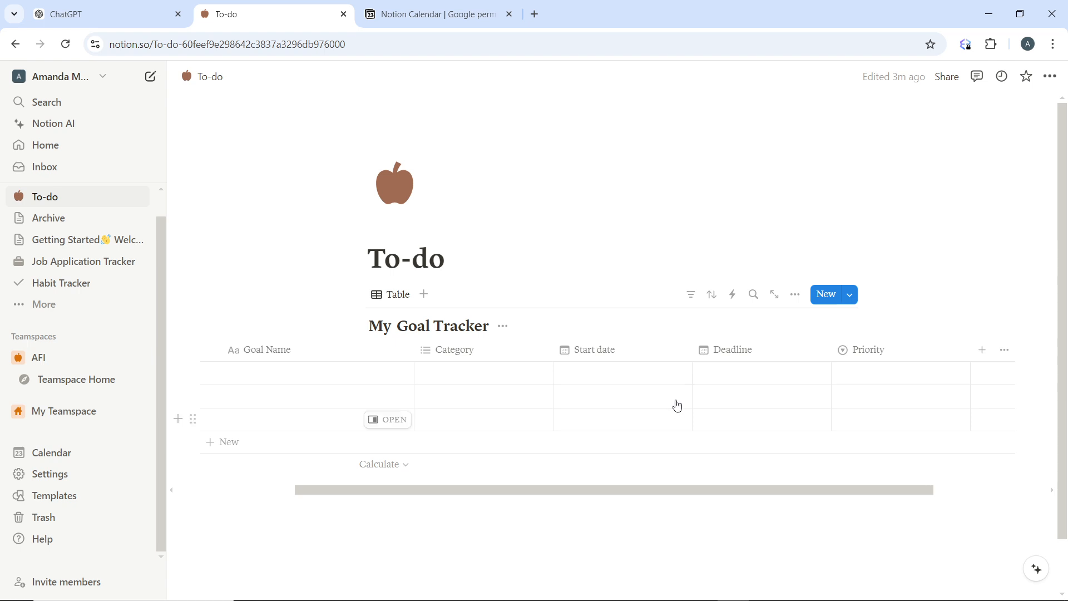
pyautogui.hscroll(3, 677, 406)
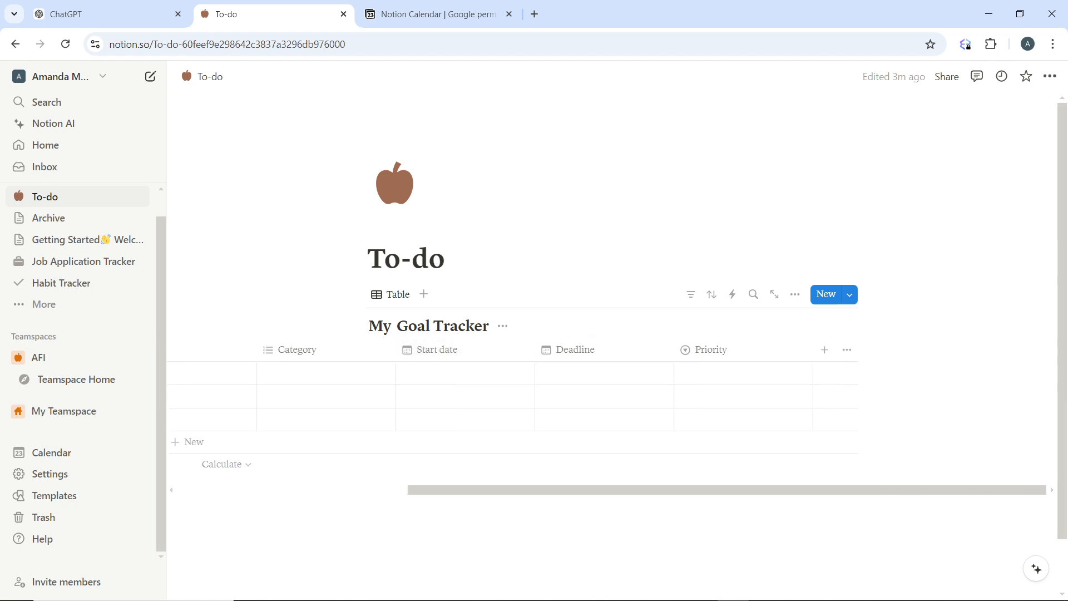
pyautogui.click(825, 356)
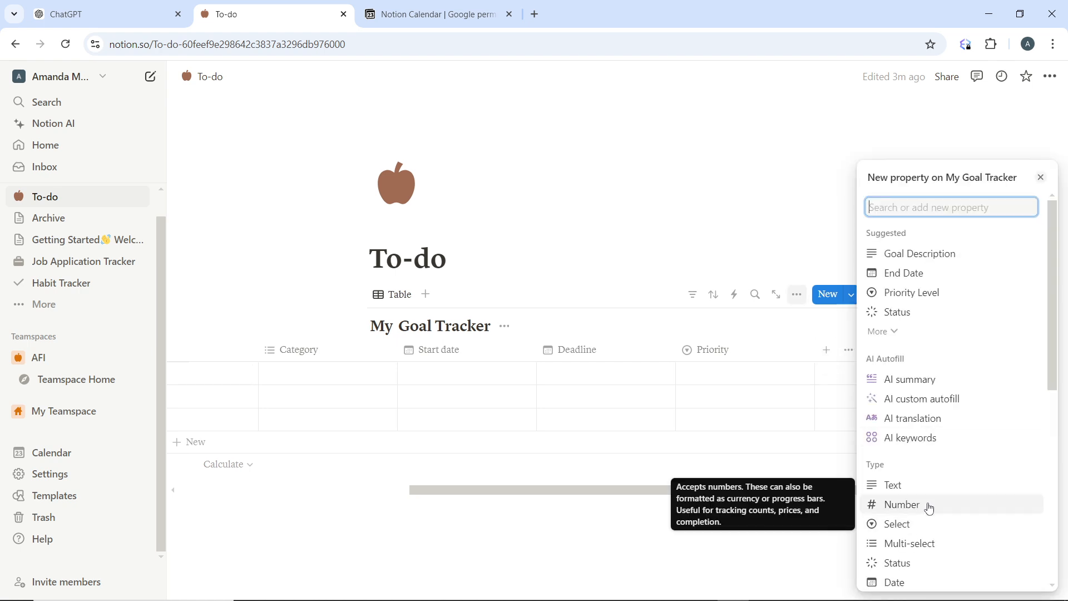
pyautogui.click(913, 525)
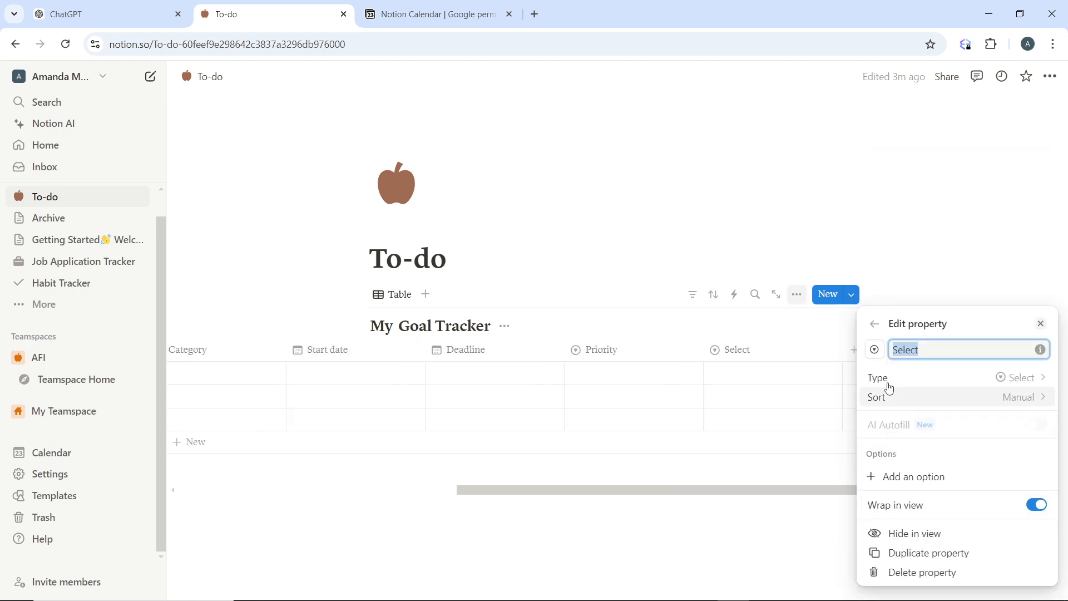
pyautogui.write('S')
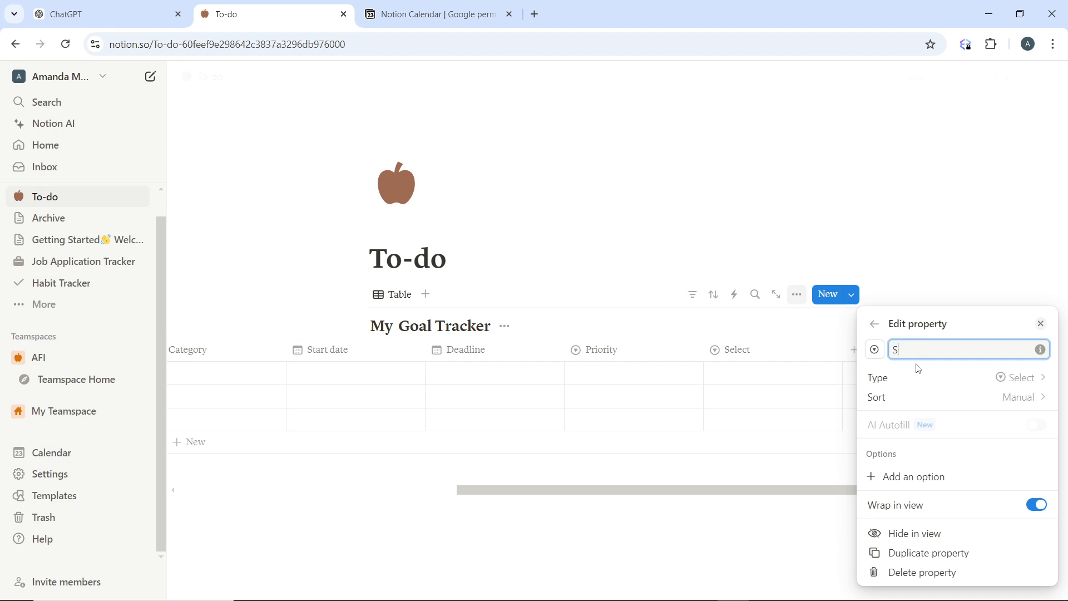
pyautogui.write('tatus')
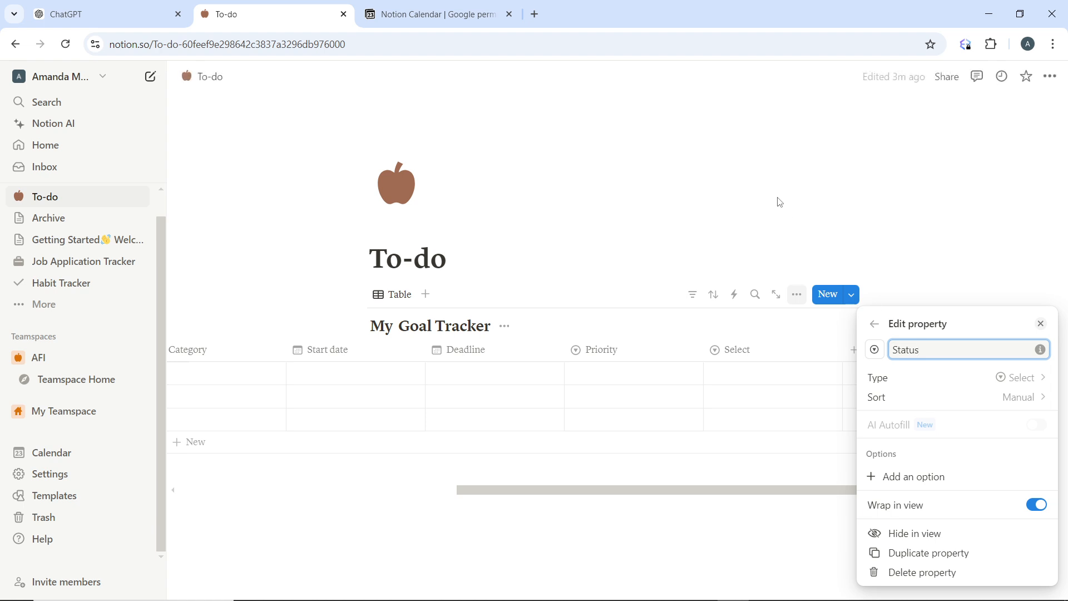
# Add the options "Not started" and "In progress" to the Status property.
pyautogui.click(946, 477)
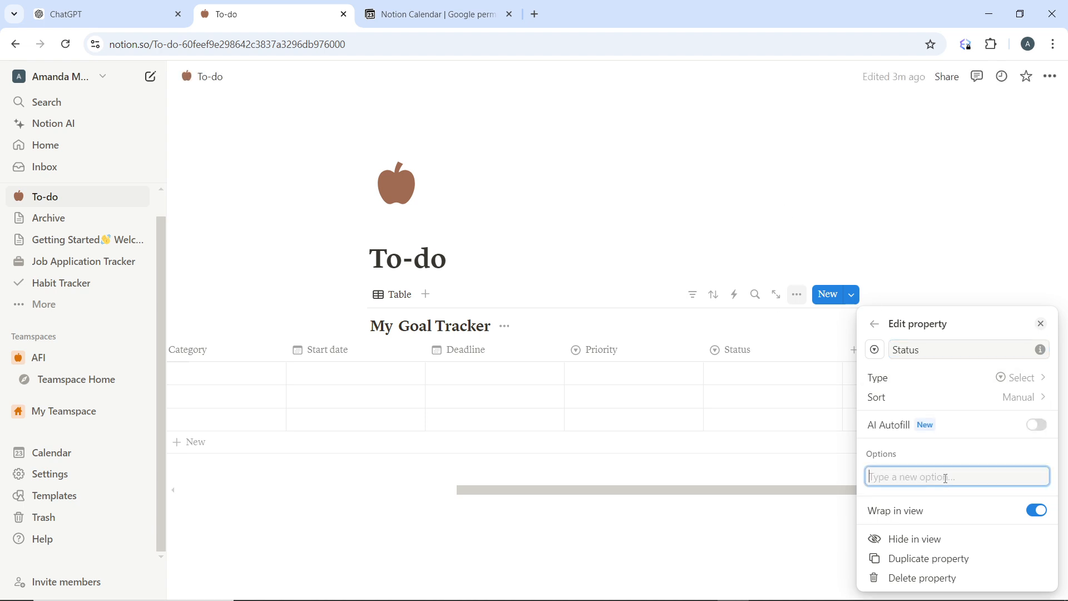
pyautogui.write('Not stsa')
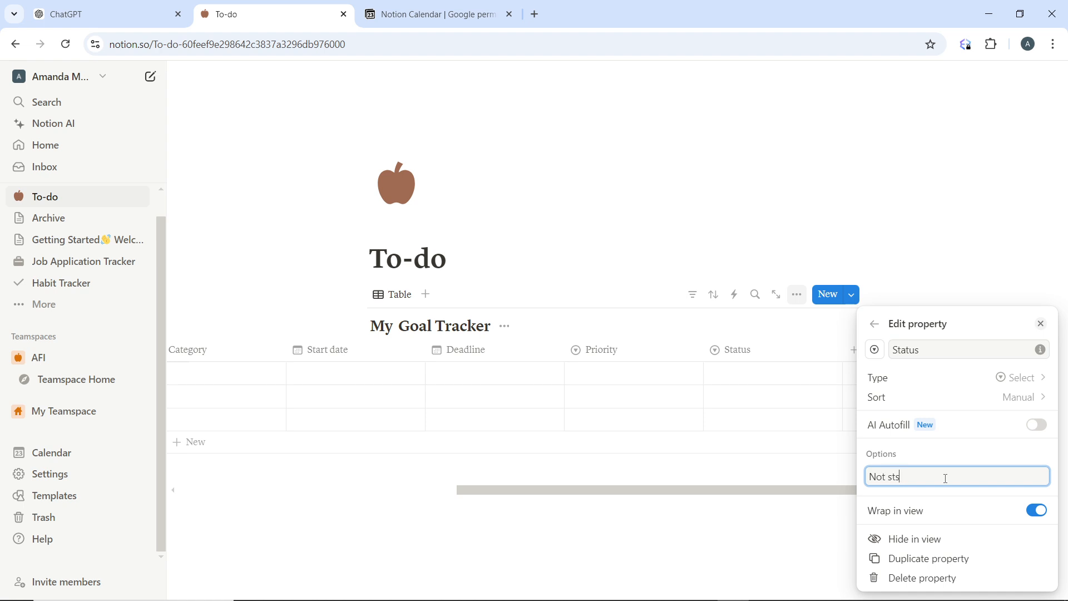
pyautogui.press('BackSpace')
pyautogui.write('arted')
pyautogui.press('Return')
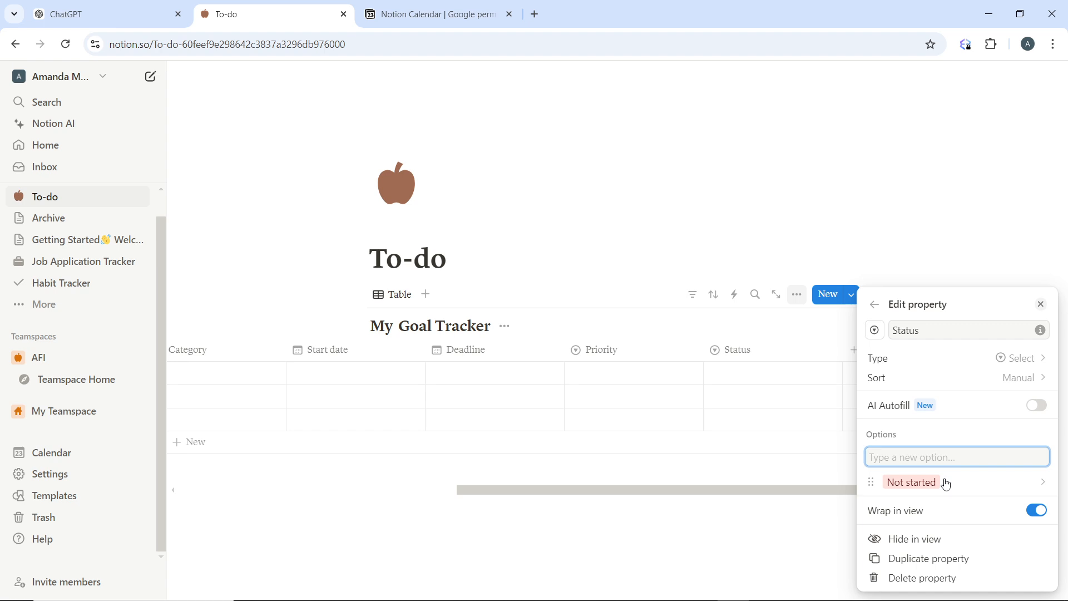
pyautogui.write('IN')
pyautogui.press('BackSpace')
pyautogui.write('n progress')
pyautogui.press('Return')
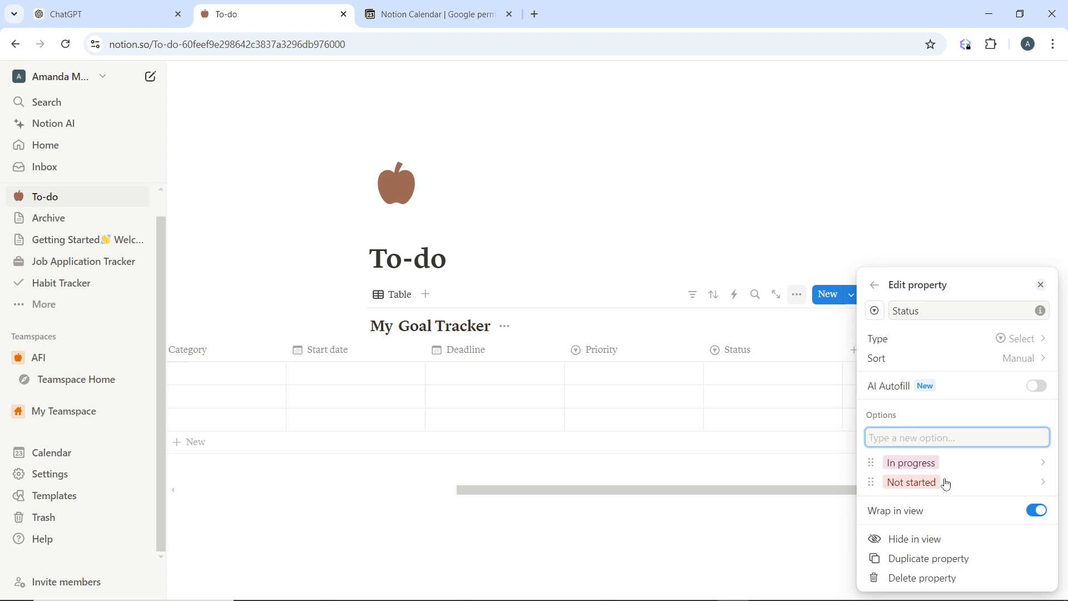
# Add the option "Completed" to the Status property and close its settings.
pyautogui.write('CAOMPLTED')
pyautogui.press('BackSpace')
pyautogui.press('BackSpace')
pyautogui.press('BackSpace')
pyautogui.press('BackSpace')
pyautogui.press('BackSpace')
pyautogui.press('BackSpace')
pyautogui.press('BackSpace')
pyautogui.press('BackSpace')
pyautogui.write('ompleted')
pyautogui.press('Return')
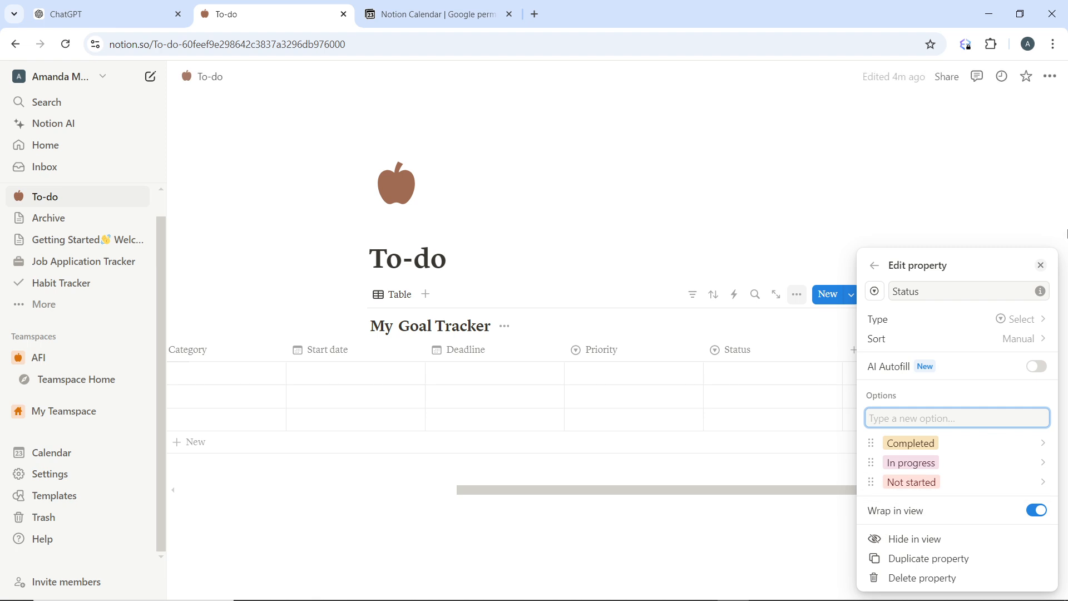
pyautogui.click(1042, 265)
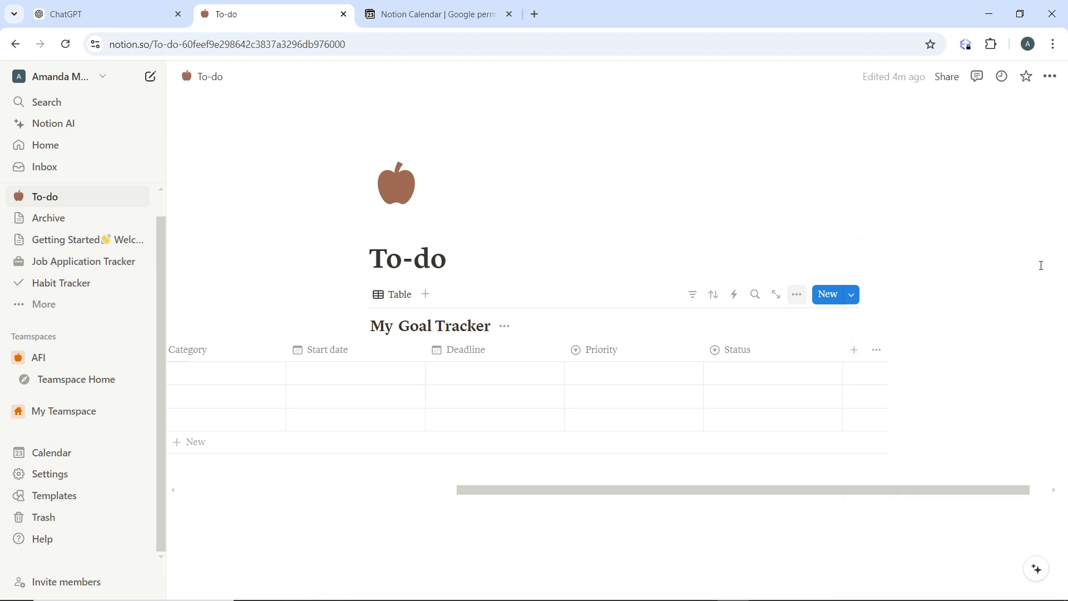
# Add a Text property to My Goal Tracker, name it "Notes" and close its settings.
pyautogui.click(853, 359)
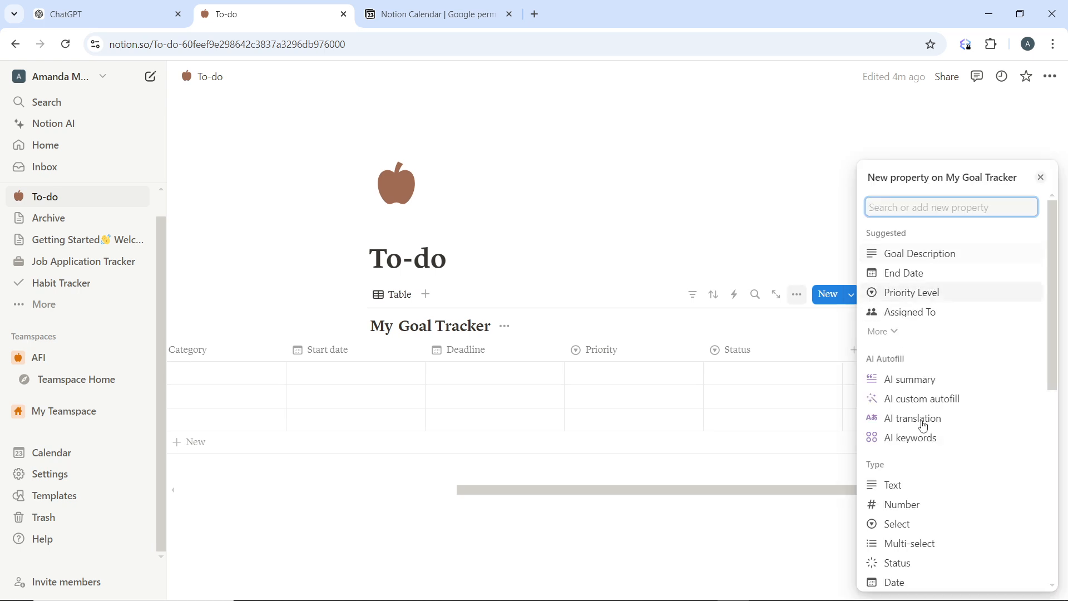
pyautogui.click(890, 485)
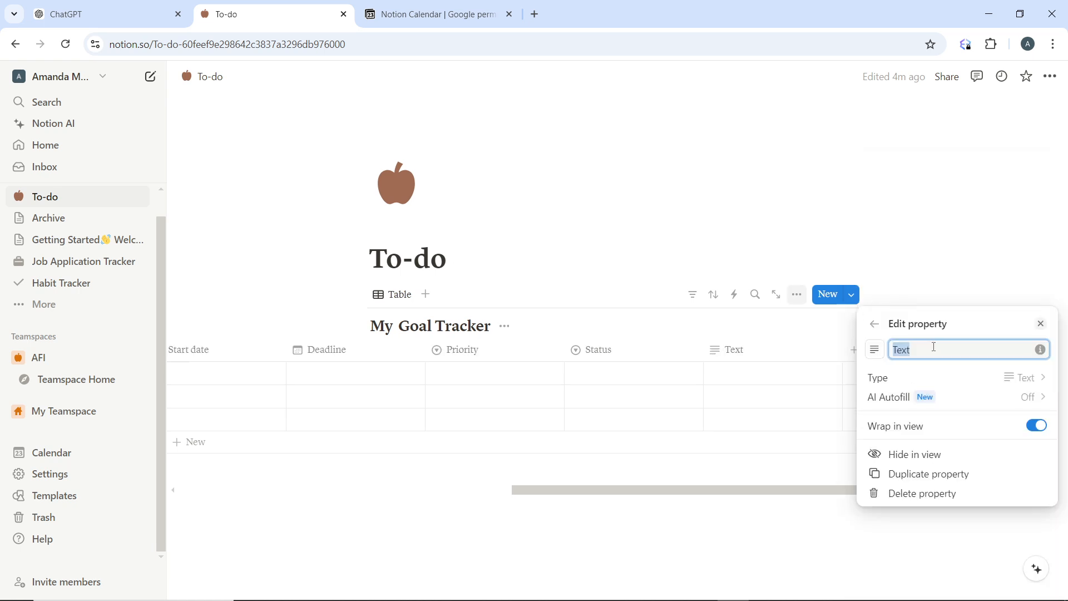
pyautogui.write('N')
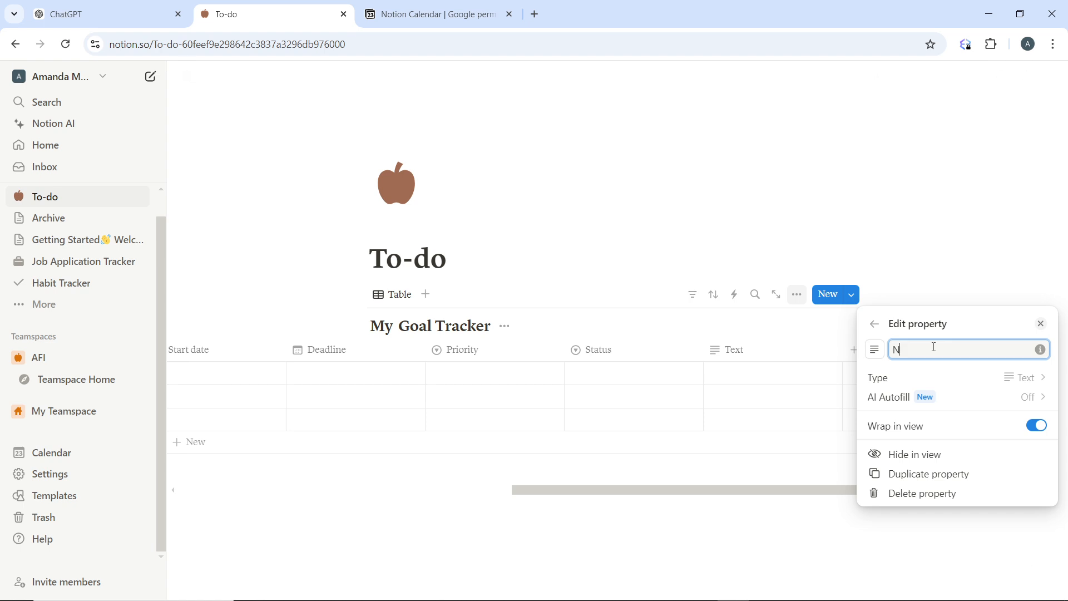
pyautogui.write('otes')
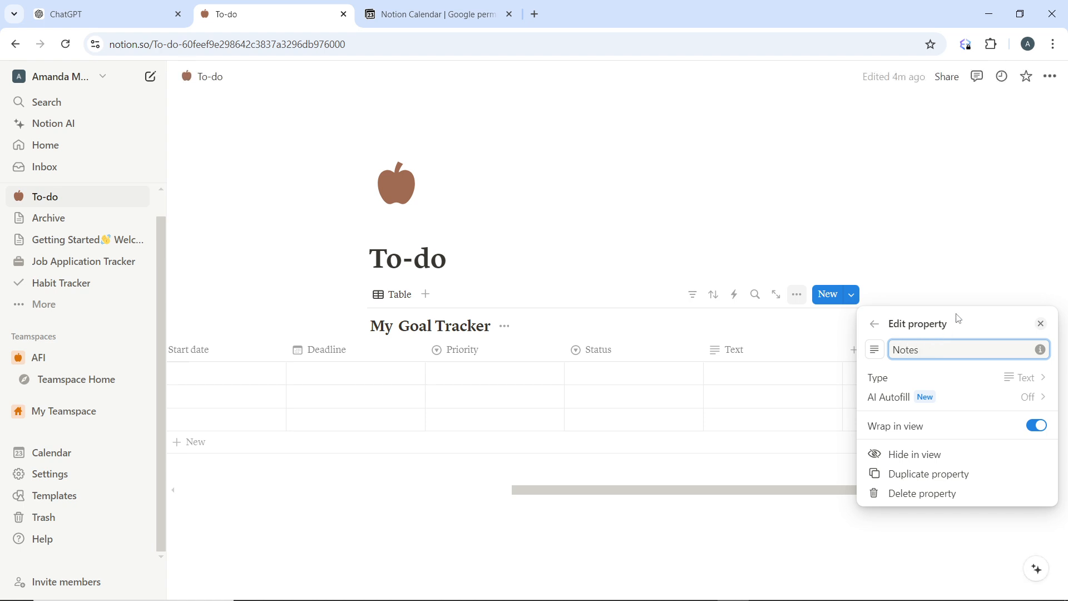
pyautogui.click(1041, 323)
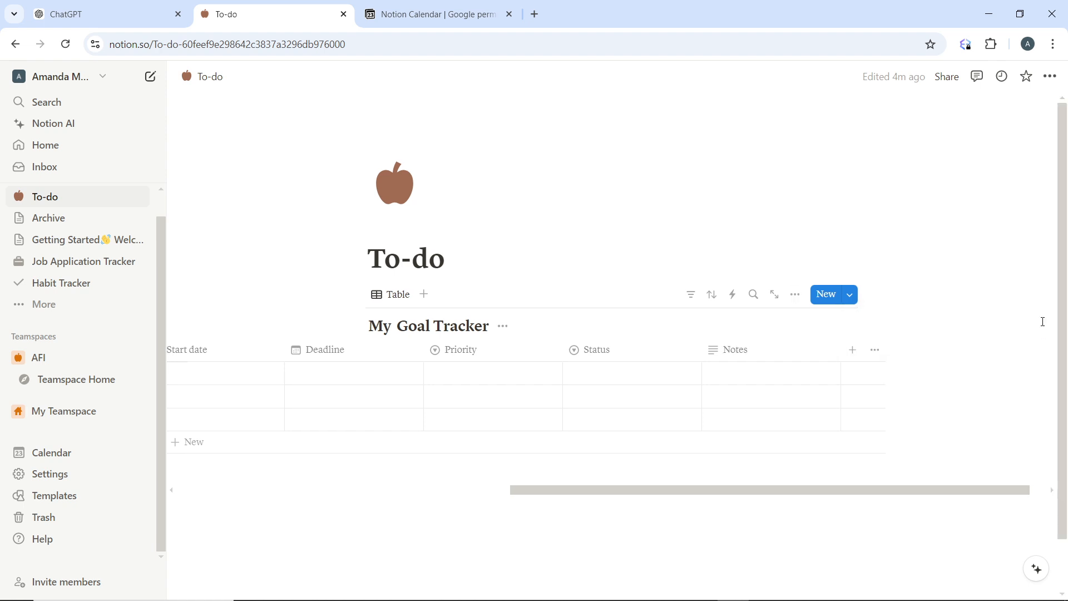
# Add a Number property after Notes in My Goal Tracker and name it "Progress".
pyautogui.click(852, 351)
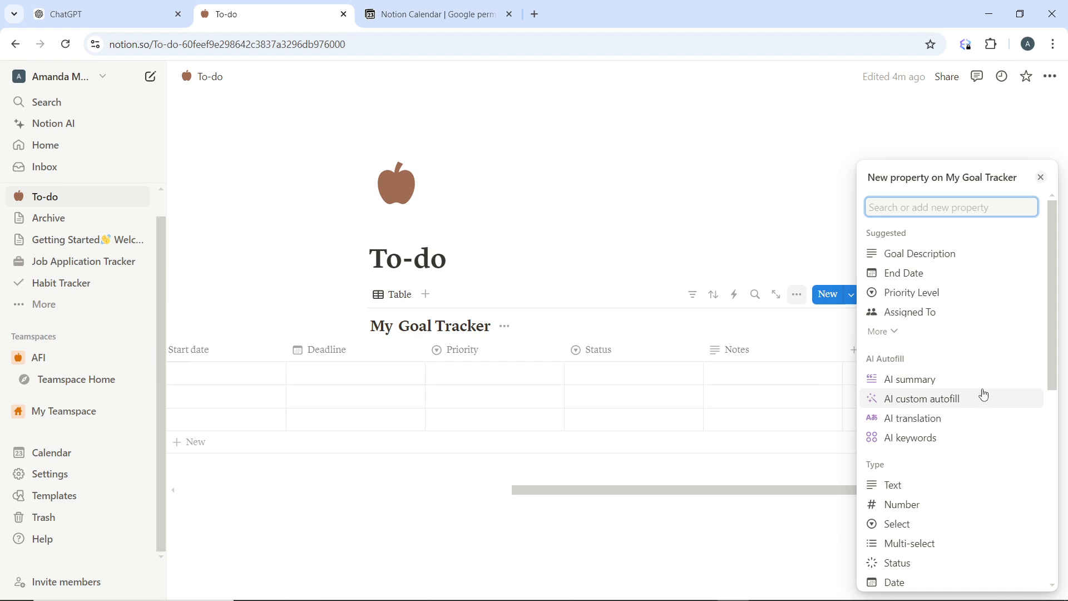
pyautogui.scroll(-1, 918, 501)
pyautogui.scroll(-3, 917, 514)
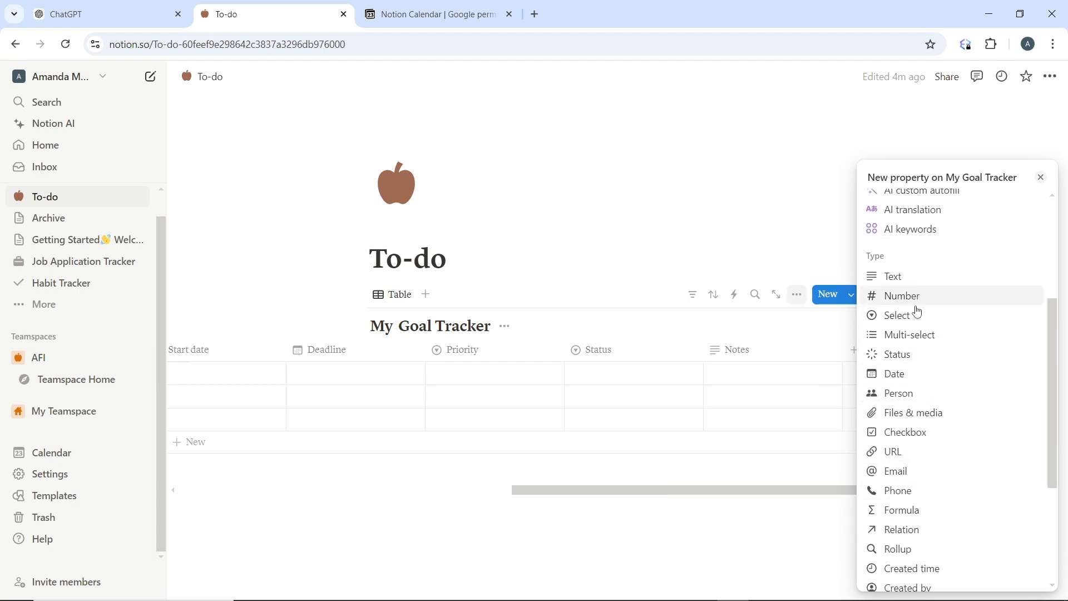
pyautogui.scroll(-1, 939, 486)
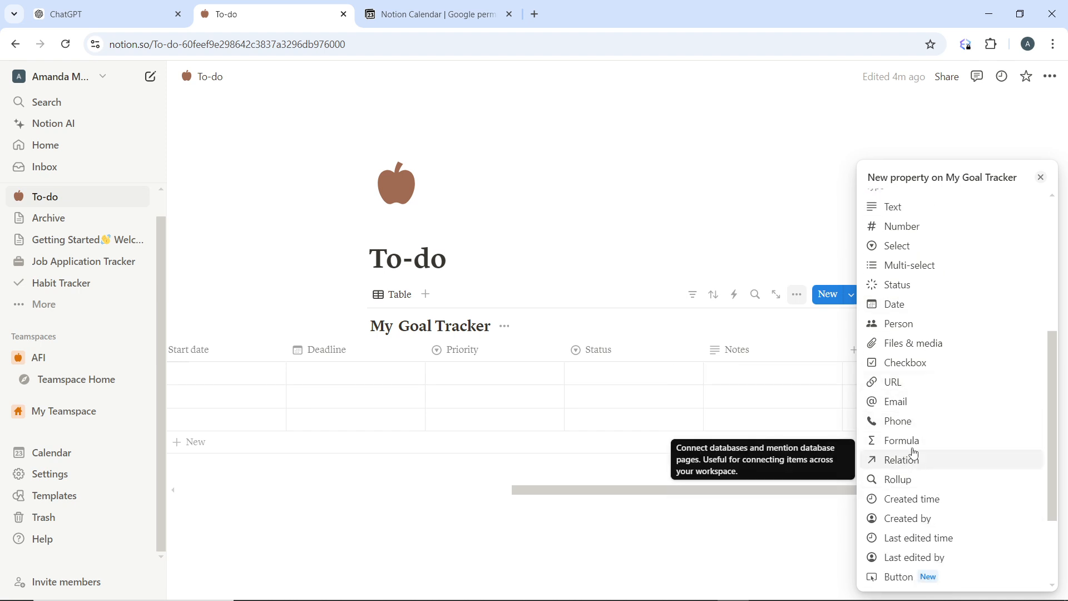
pyautogui.scroll(-2, 912, 453)
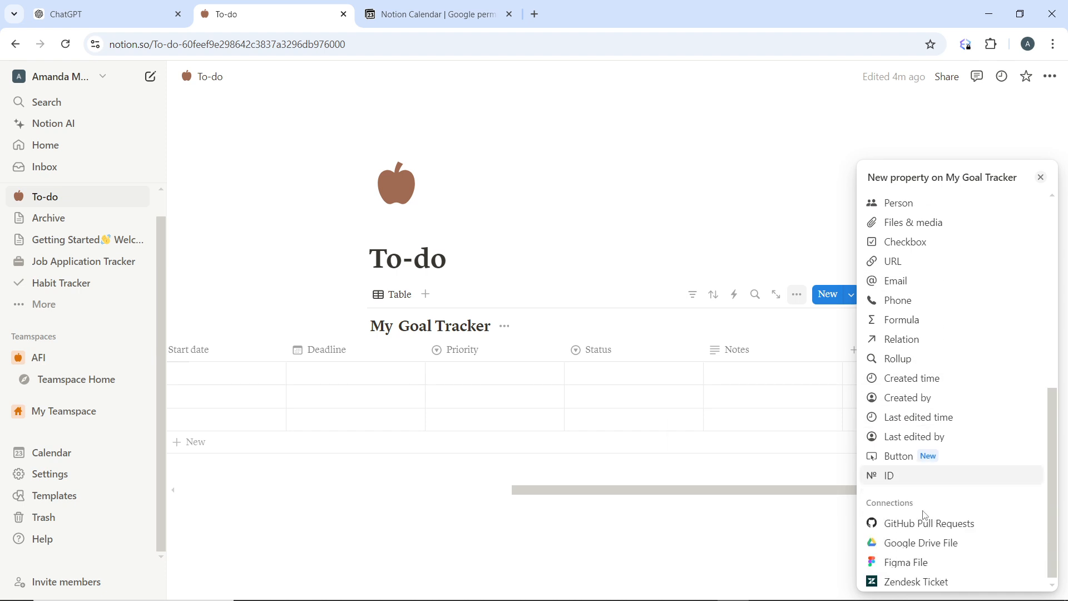
pyautogui.scroll(3, 914, 445)
pyautogui.scroll(2, 913, 437)
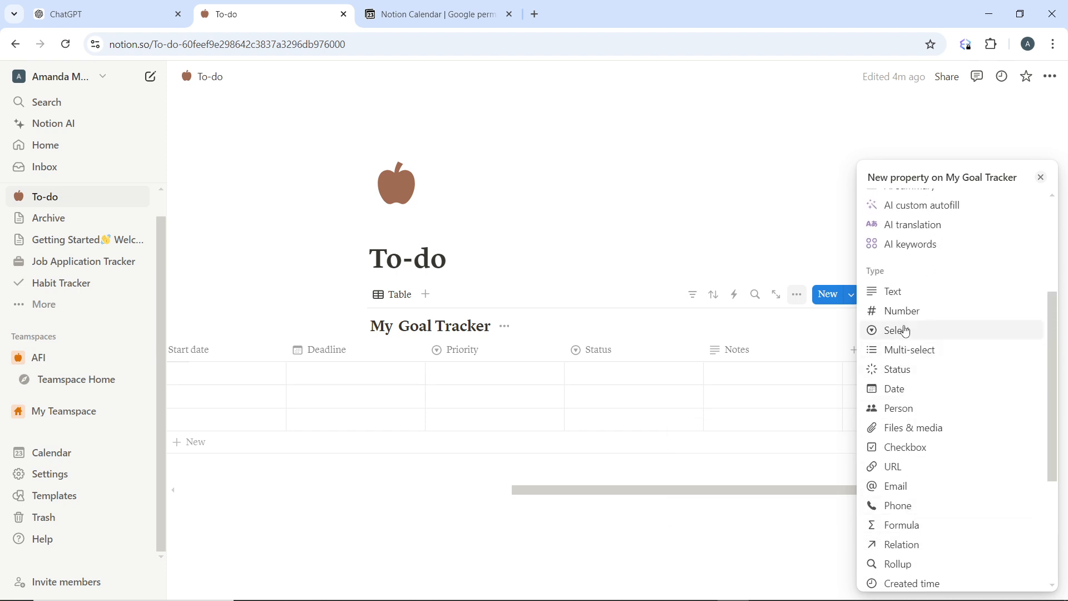
pyautogui.click(920, 311)
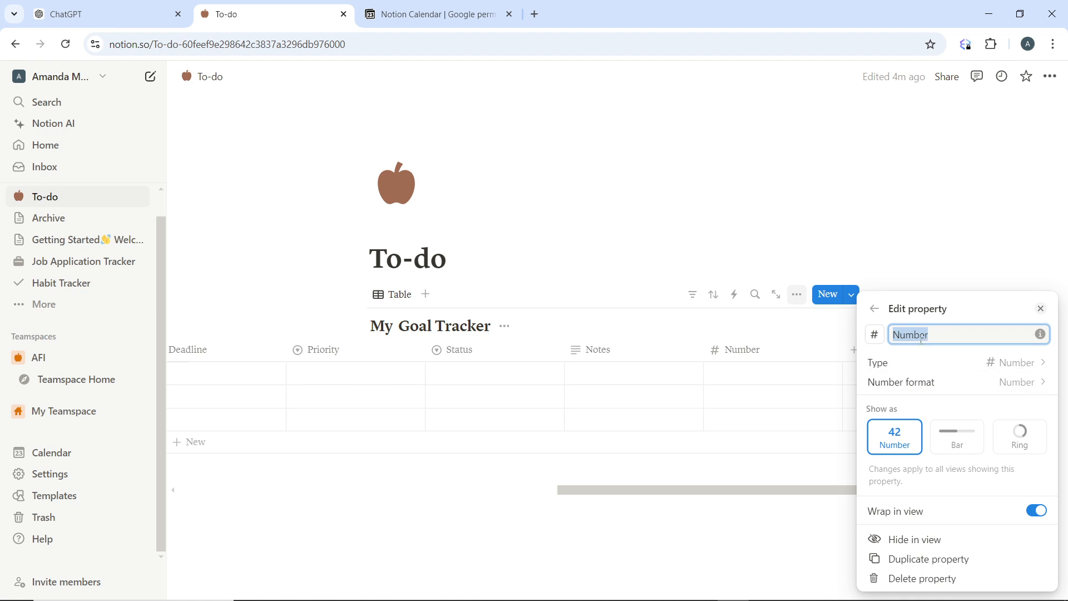
pyautogui.write('Progress')
# Set the Progress property's number format to Number and close its settings.
pyautogui.click(1010, 389)
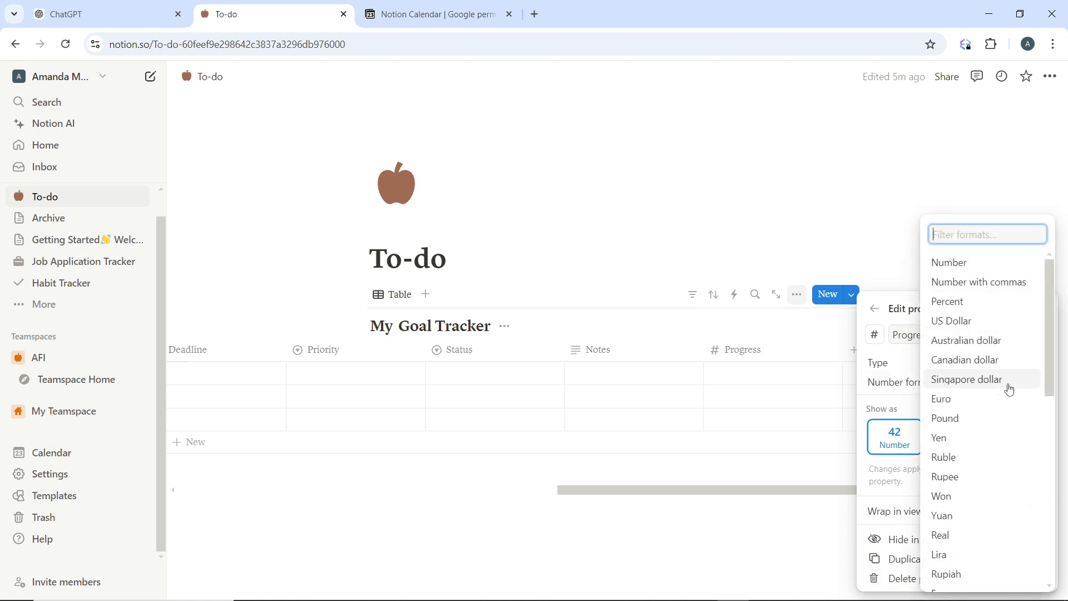
pyautogui.click(965, 263)
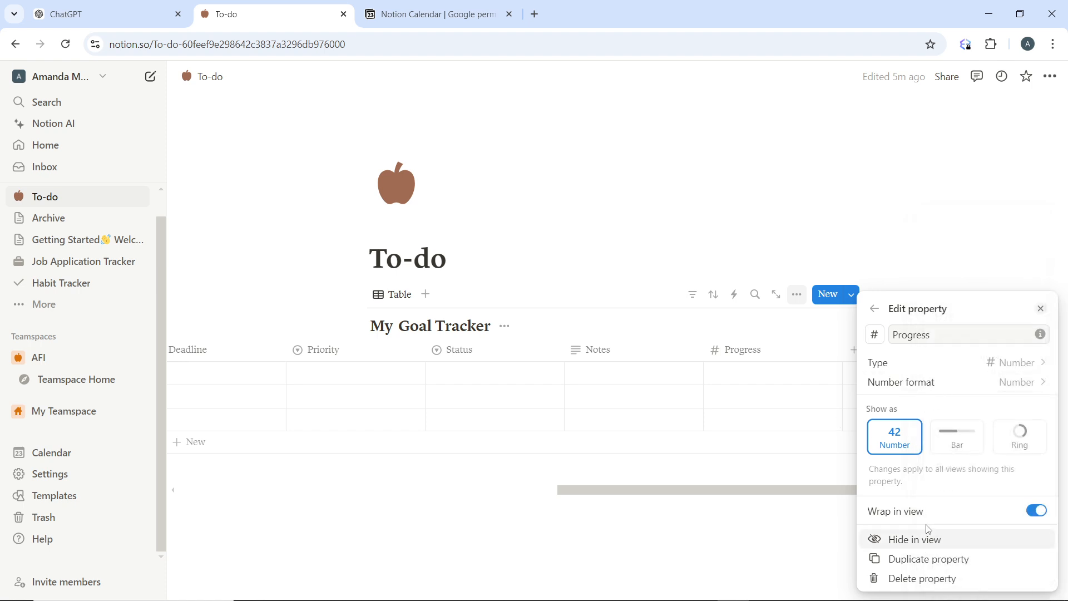
pyautogui.click(1041, 309)
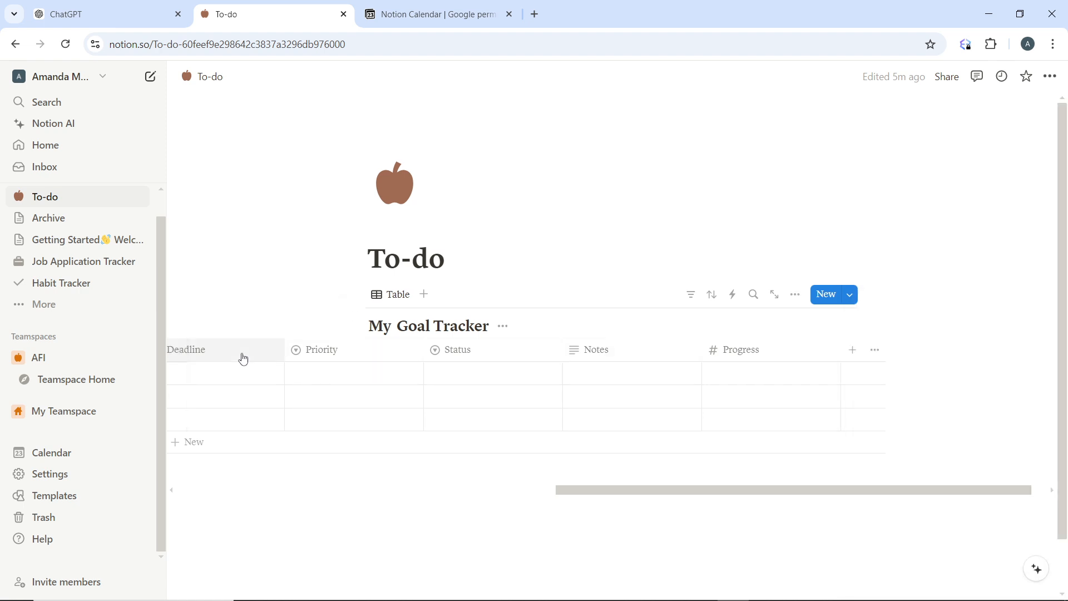
pyautogui.hscroll(-6, 658, 349)
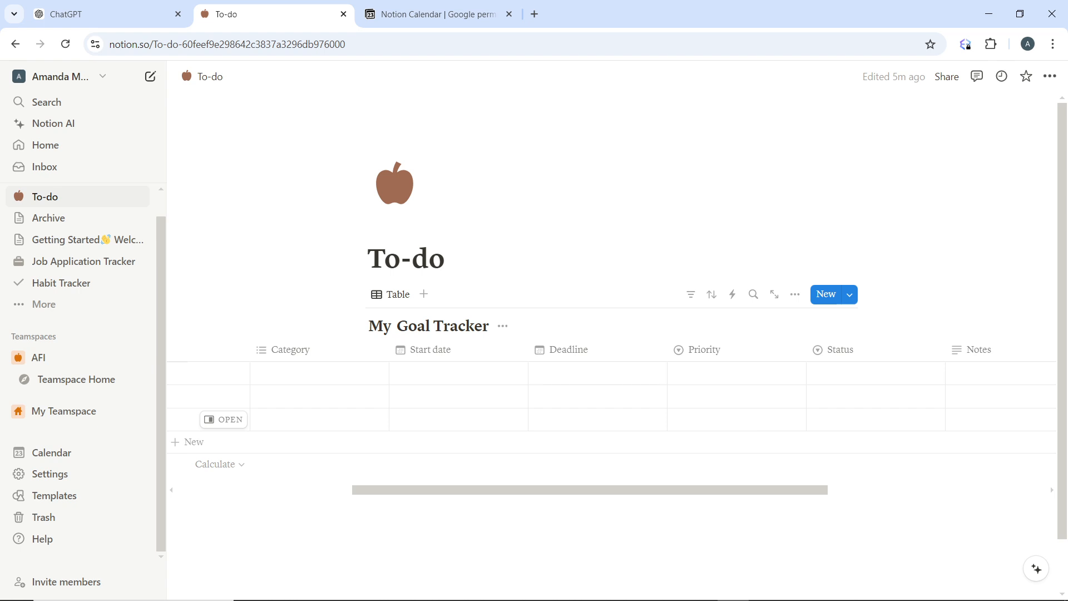
pyautogui.hscroll(-5, 750, 425)
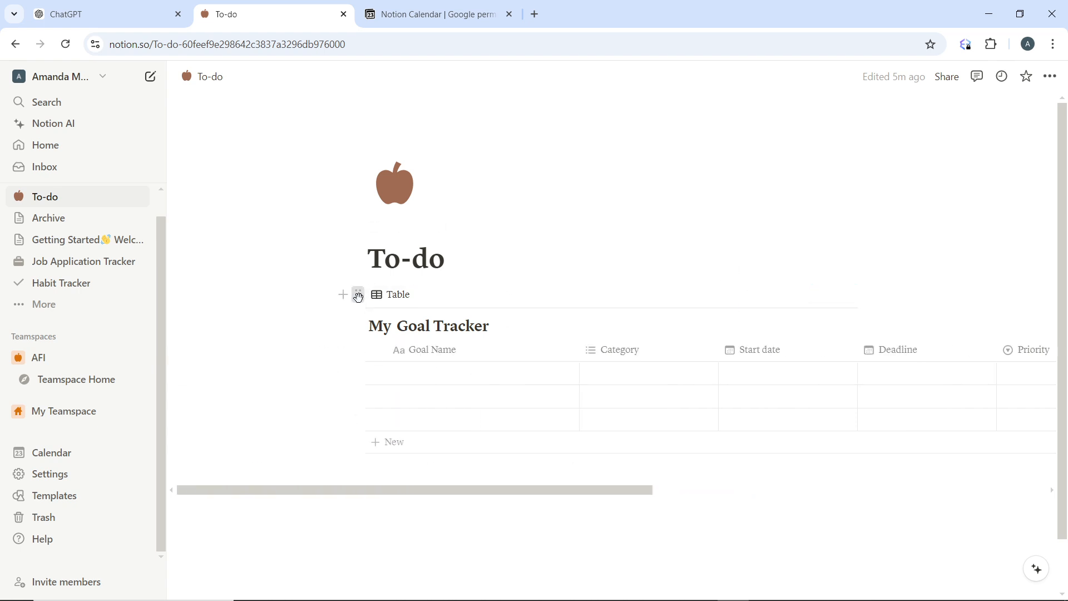
pyautogui.click(360, 295)
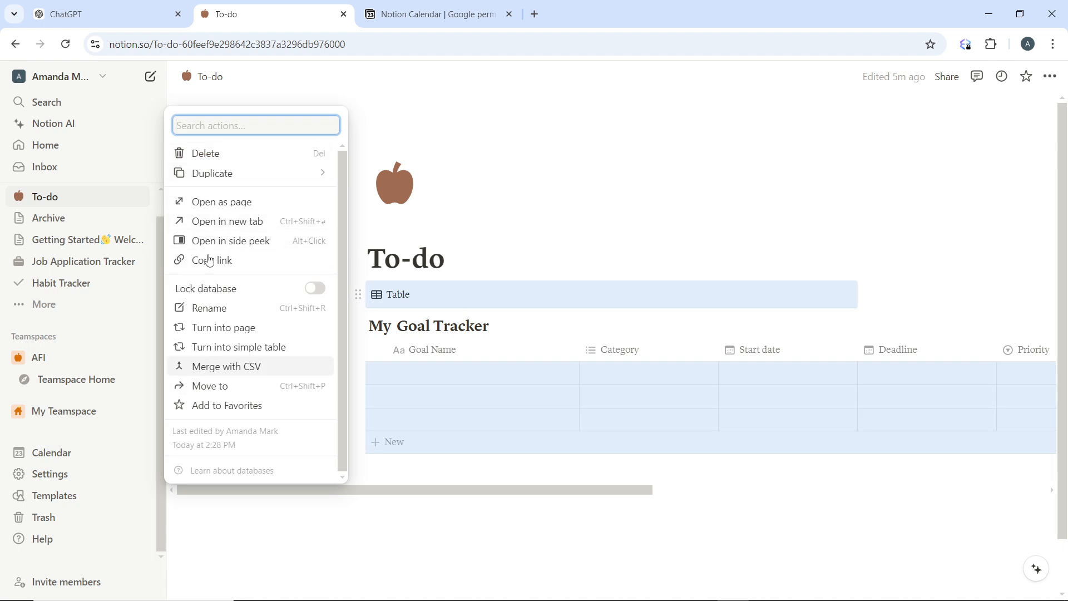
pyautogui.moveTo(262, 182)
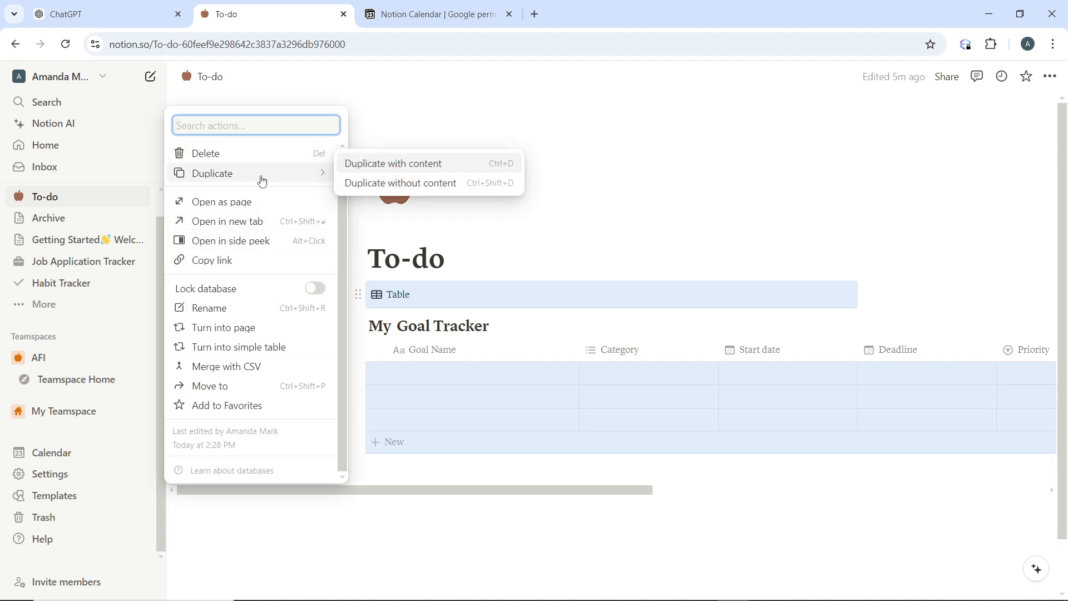
pyautogui.click(718, 221)
pyautogui.click(474, 544)
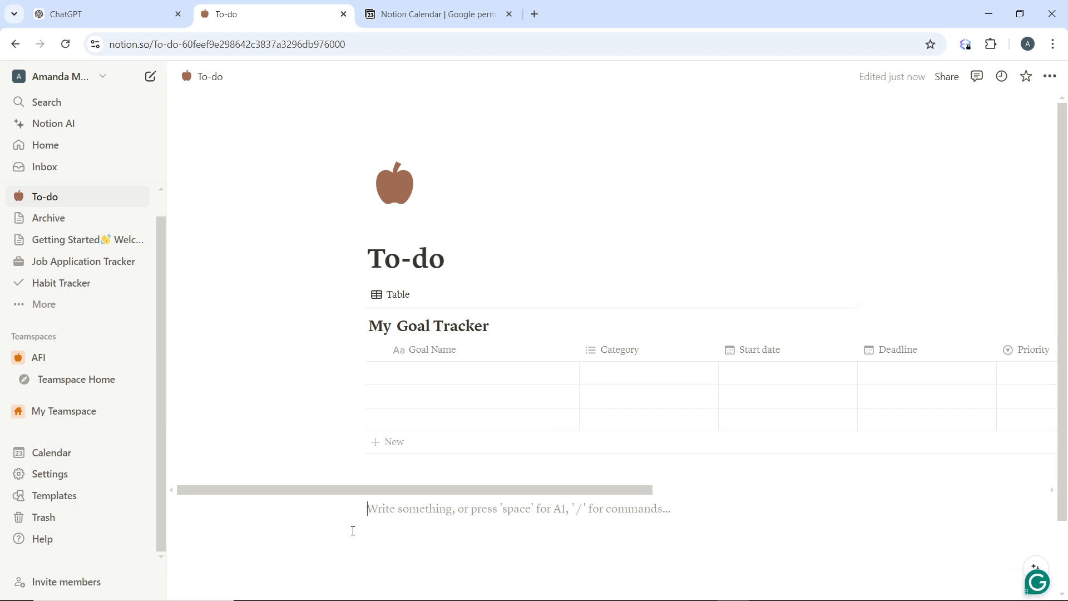
# Inspect the entry fields for Goal Name, Category, Start date and Deadline in the first row without entering anything.
pyautogui.click(457, 374)
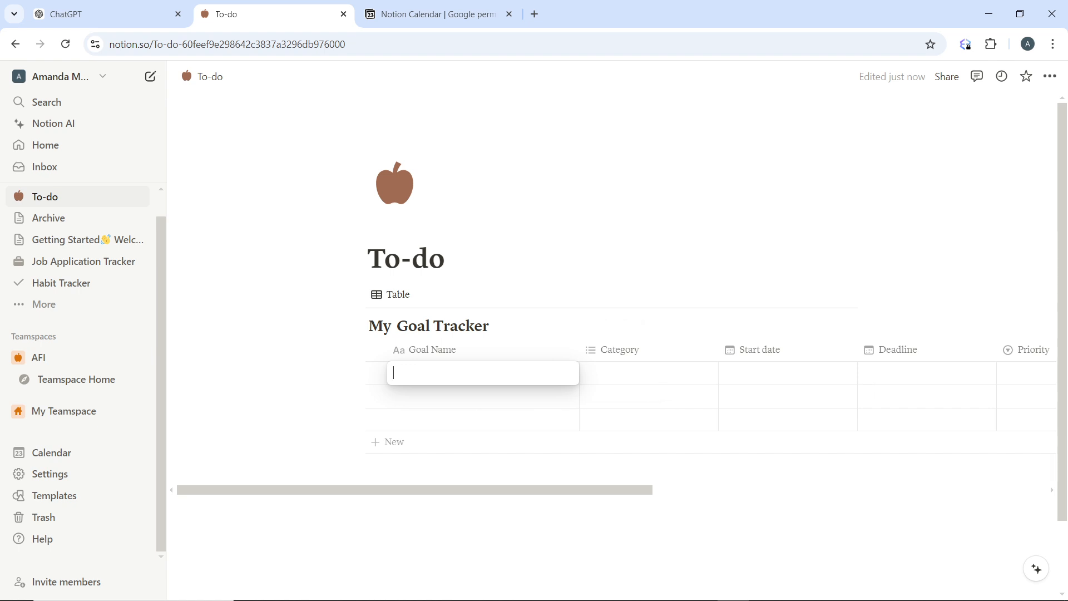
pyautogui.press('Escape')
pyautogui.click(635, 378)
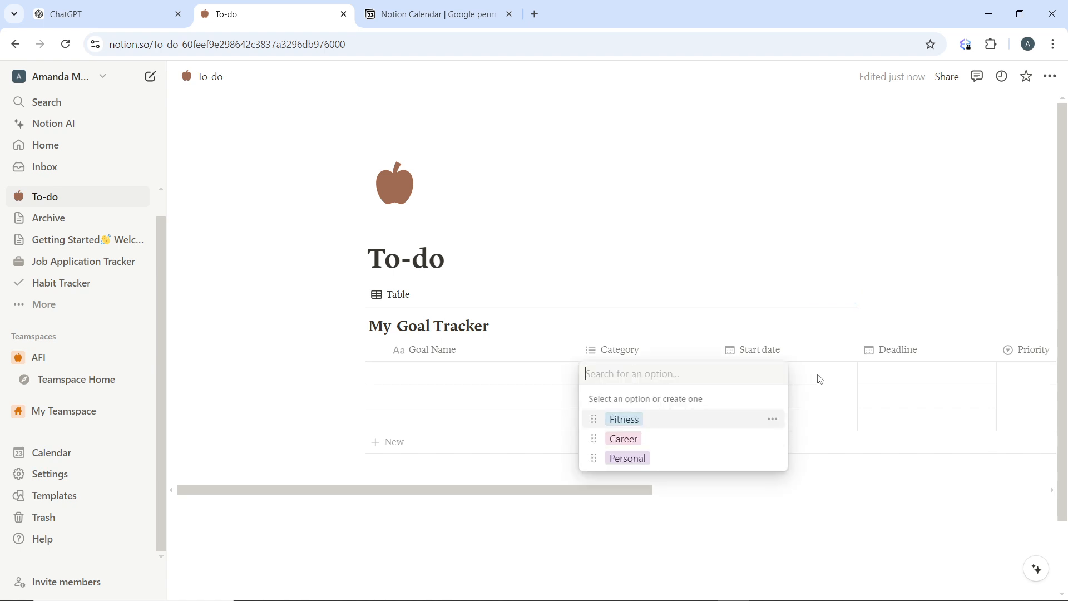
pyautogui.press('Escape')
pyautogui.click(778, 372)
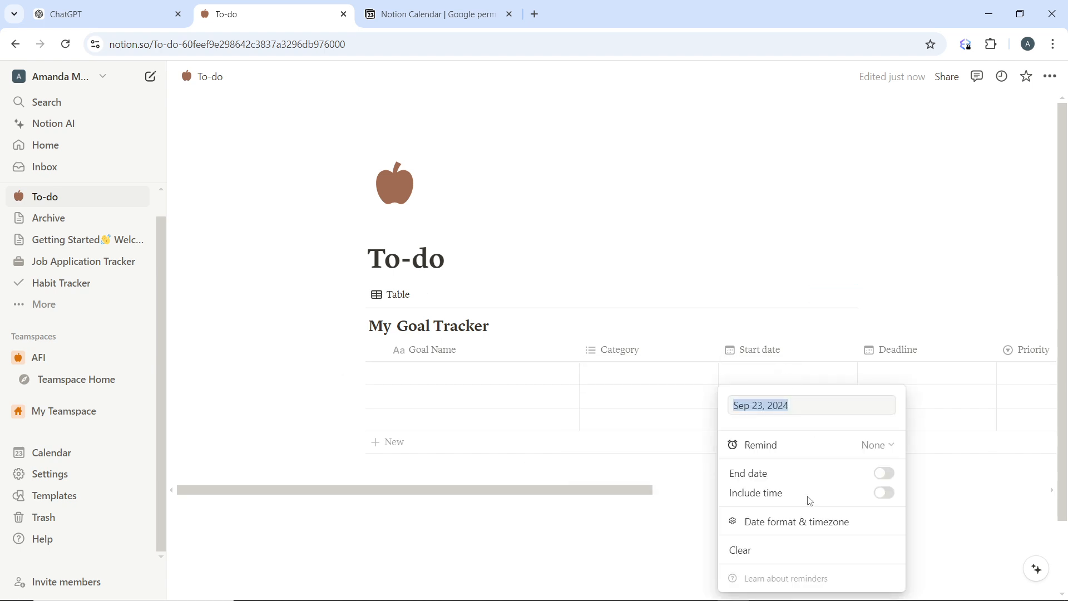
pyautogui.press('Escape')
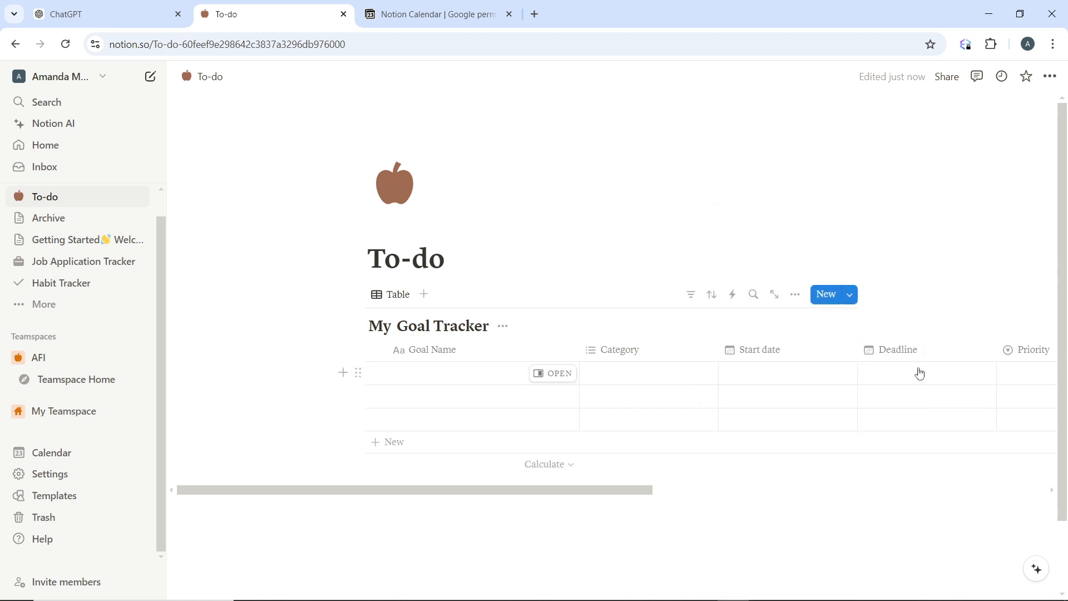
pyautogui.click(918, 374)
pyautogui.press('Escape')
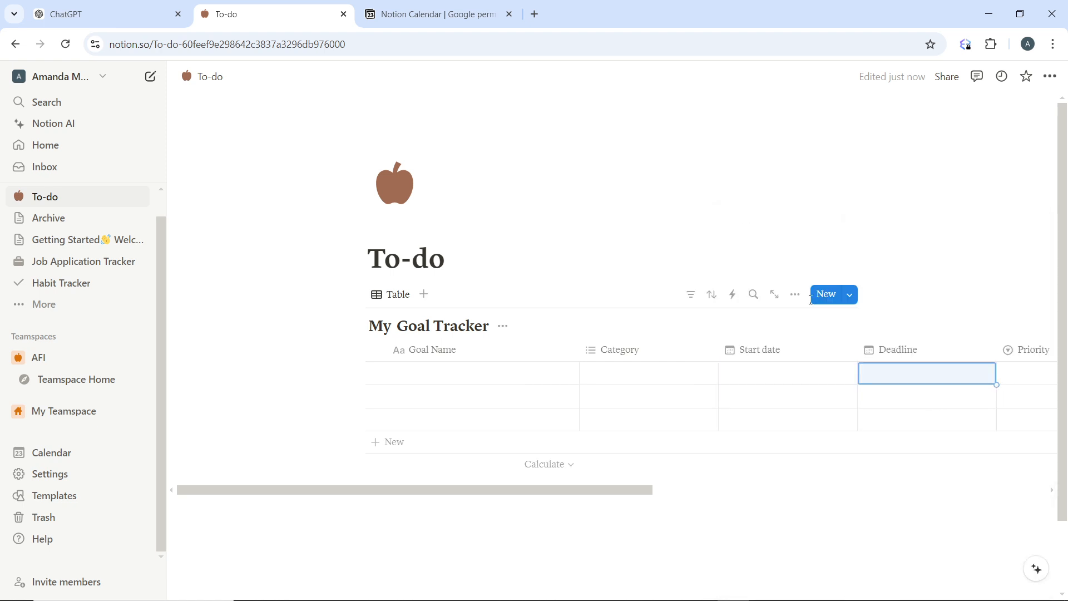
# Inspect the entry fields for Priority, Status, Notes and Progress in the first row without entering anything.
pyautogui.hscroll(6, 770, 465)
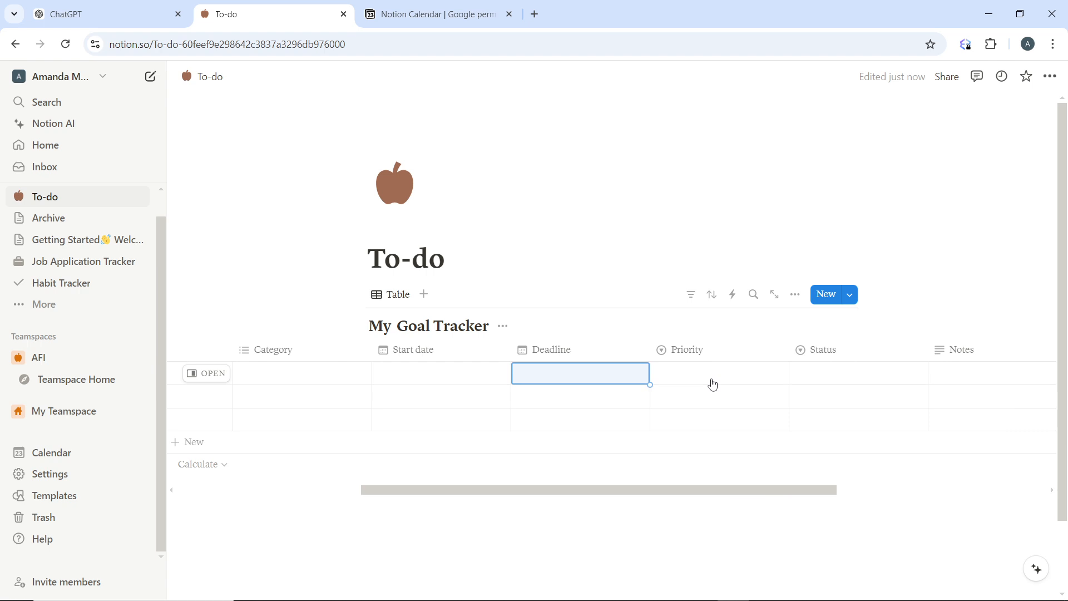
pyautogui.click(713, 377)
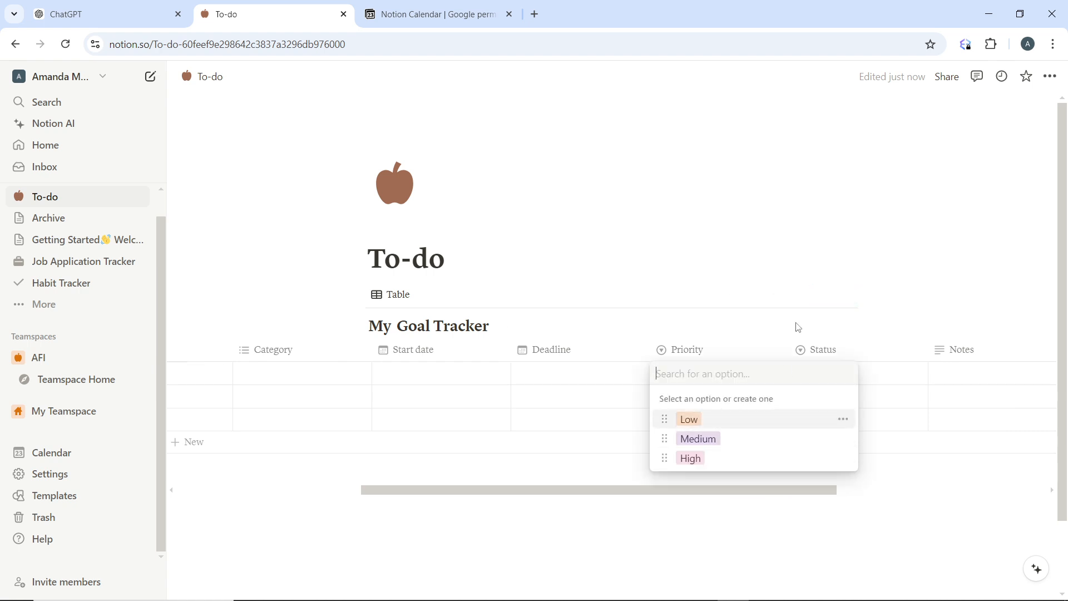
pyautogui.press('Escape')
pyautogui.click(825, 375)
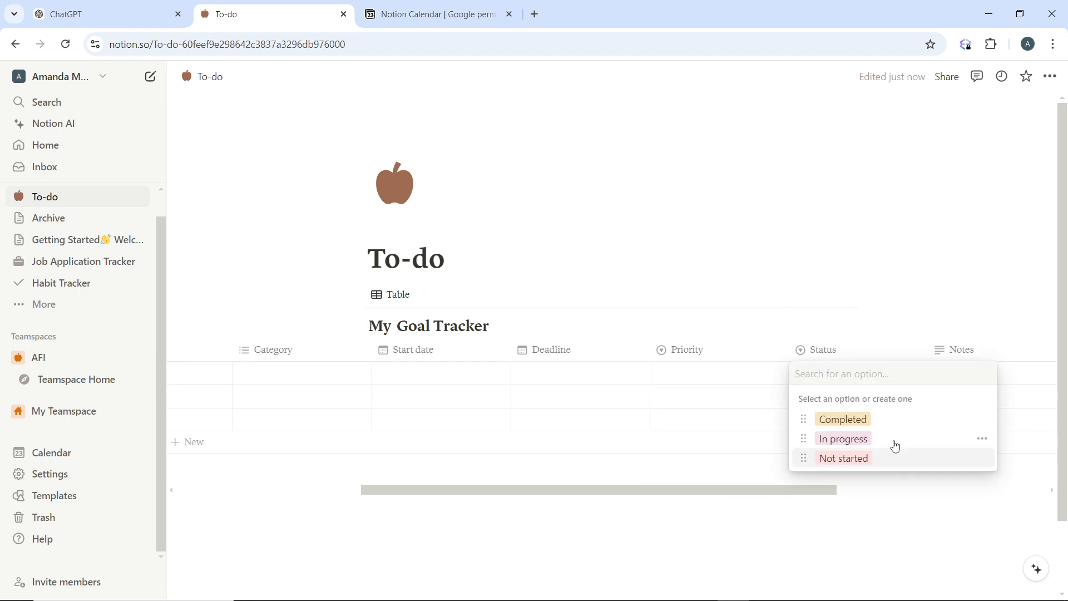
pyautogui.press('Escape')
pyautogui.click(987, 377)
pyautogui.press('Escape')
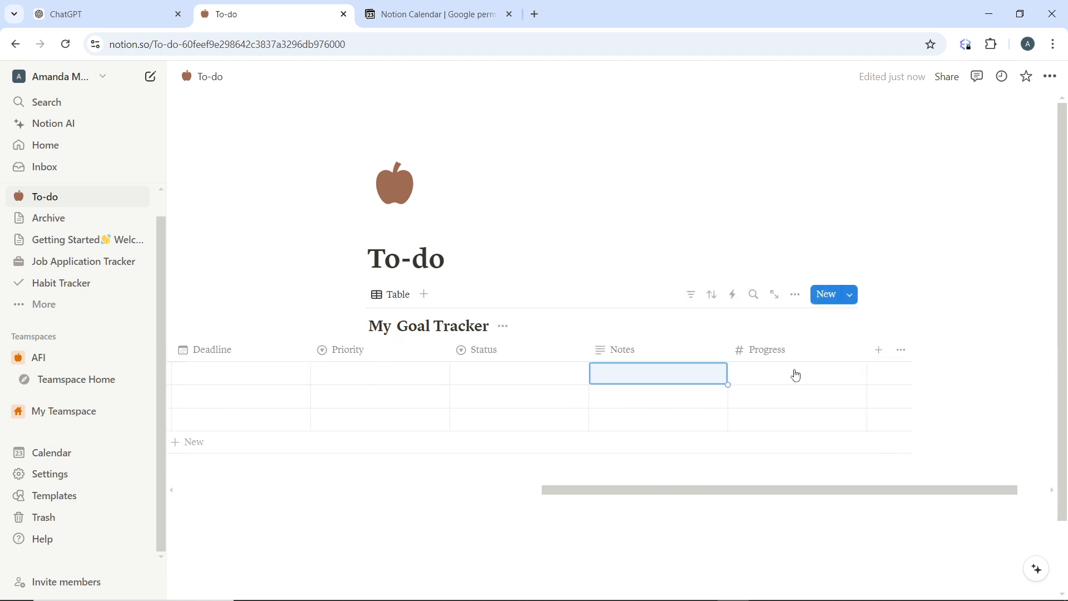
pyautogui.click(794, 372)
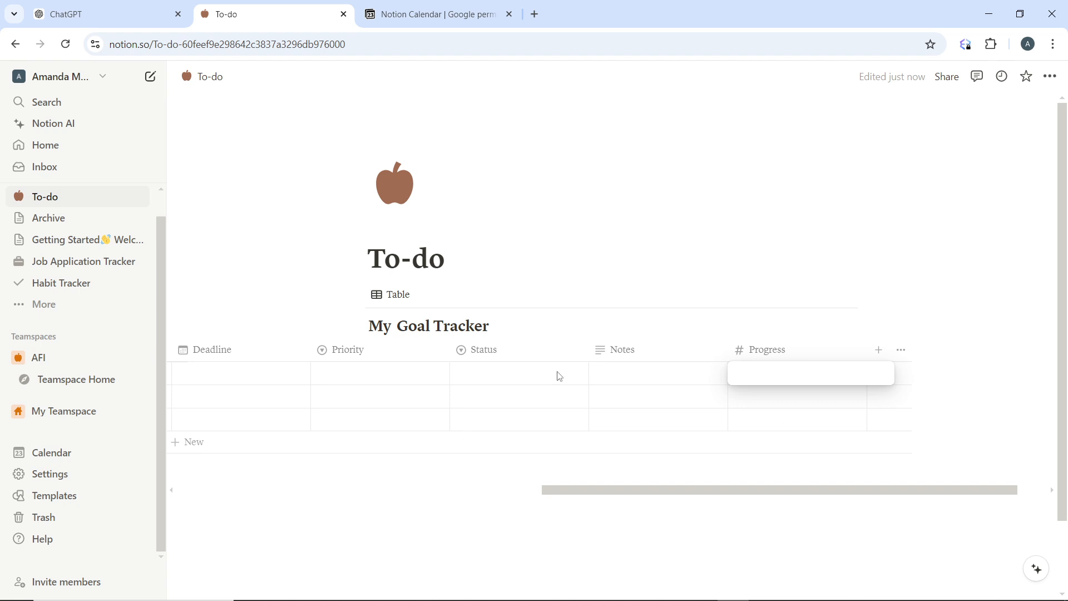
pyautogui.click(742, 255)
pyautogui.hscroll(-12, 628, 398)
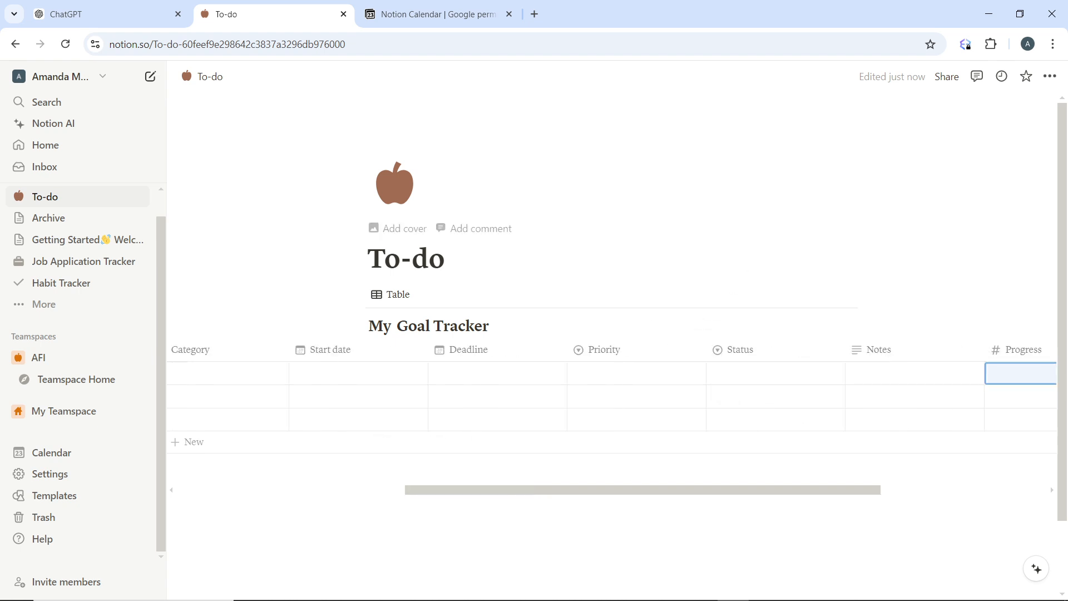
pyautogui.hscroll(-1, 611, 437)
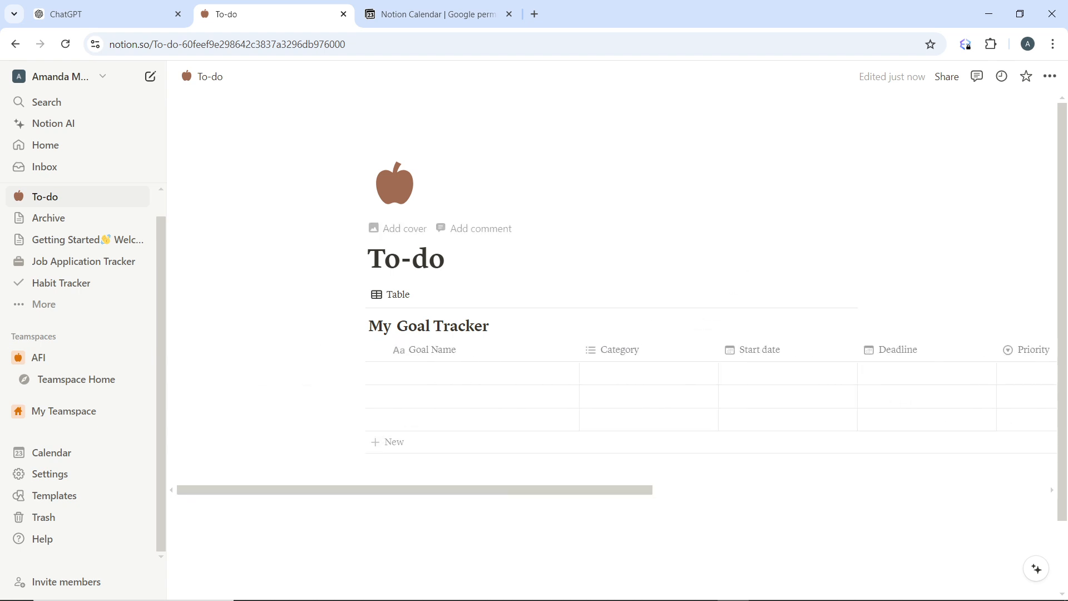
pyautogui.hscroll(5, 612, 397)
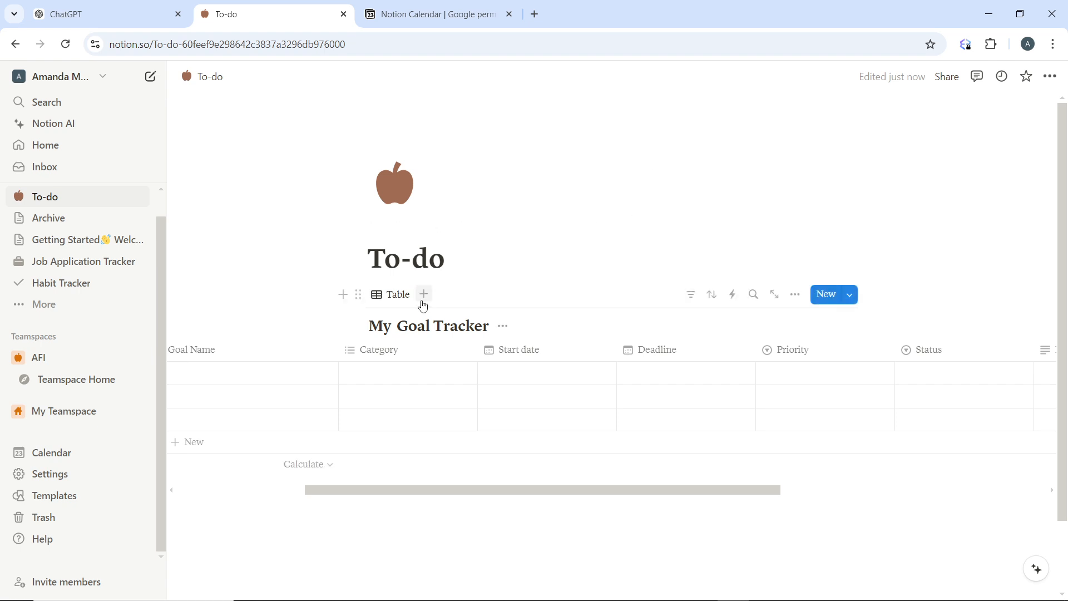
pyautogui.click(424, 295)
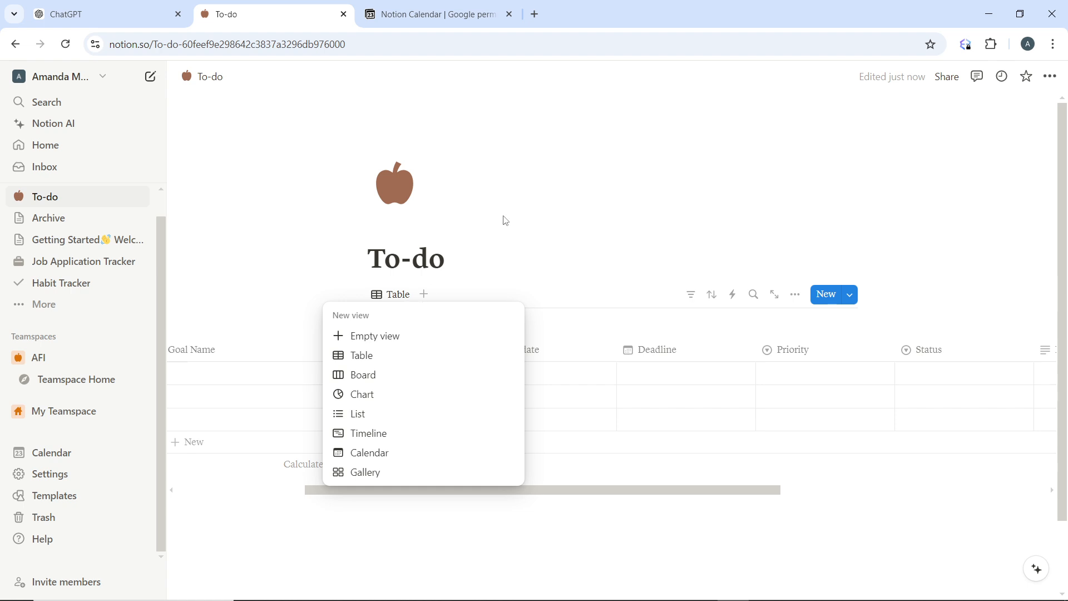
pyautogui.click(593, 232)
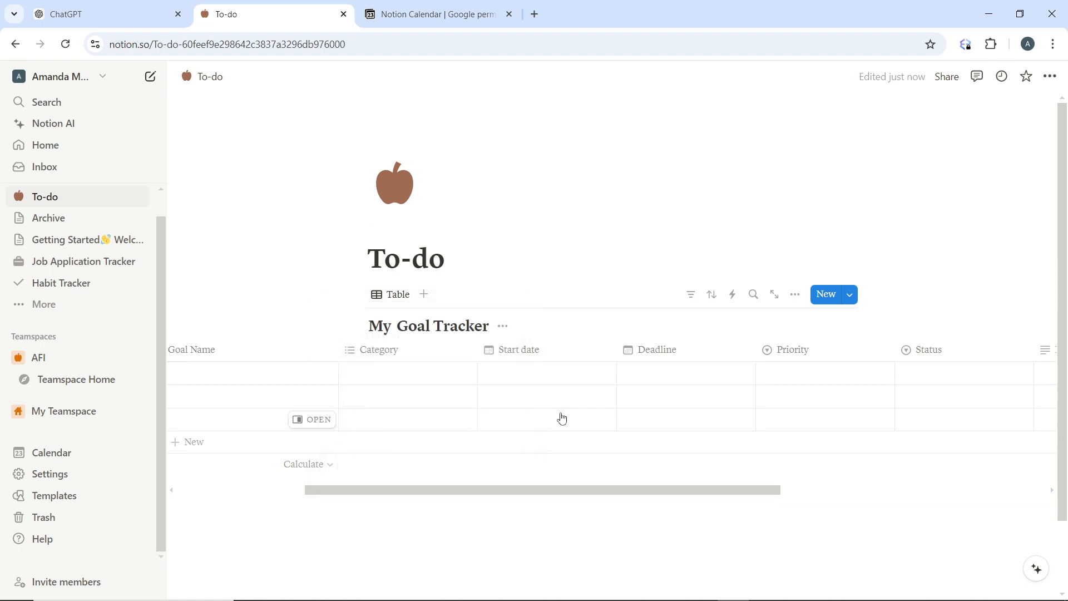